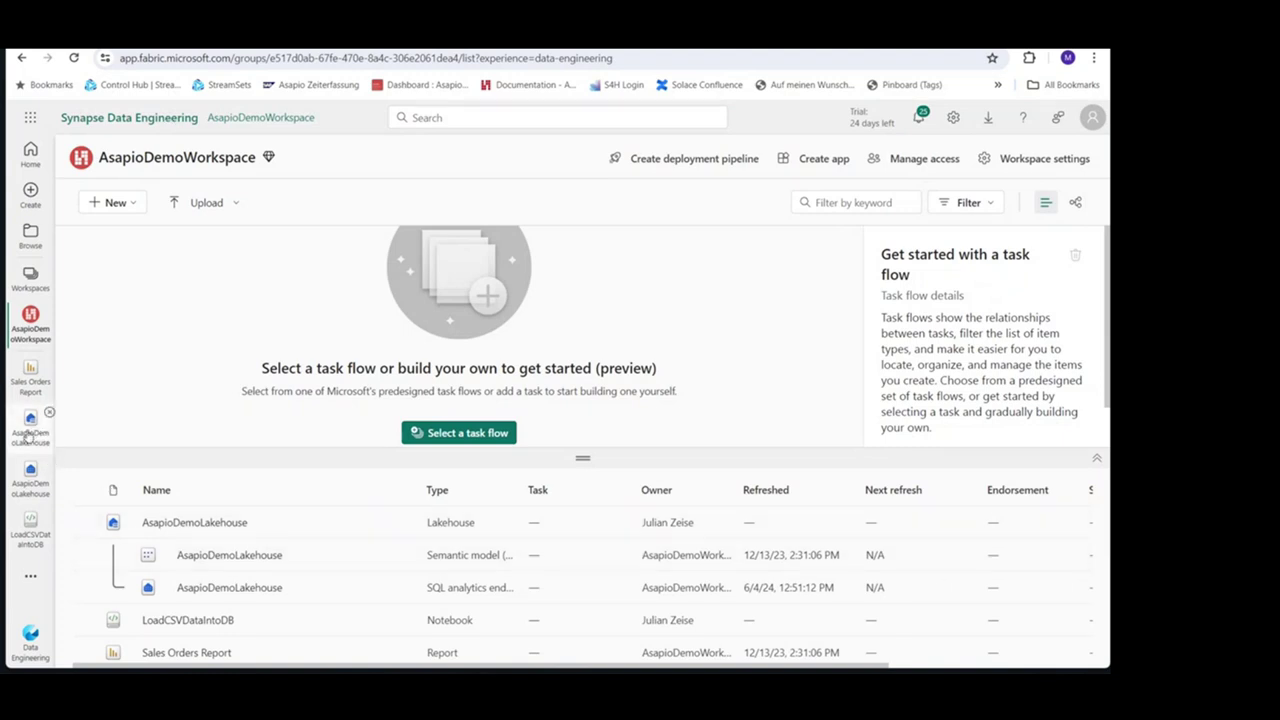
Open AsapioDemoLakehouse, refresh its contents, and preview the aci_sales_order table.
{"action": "left_click", "coordinate": [28, 435]}
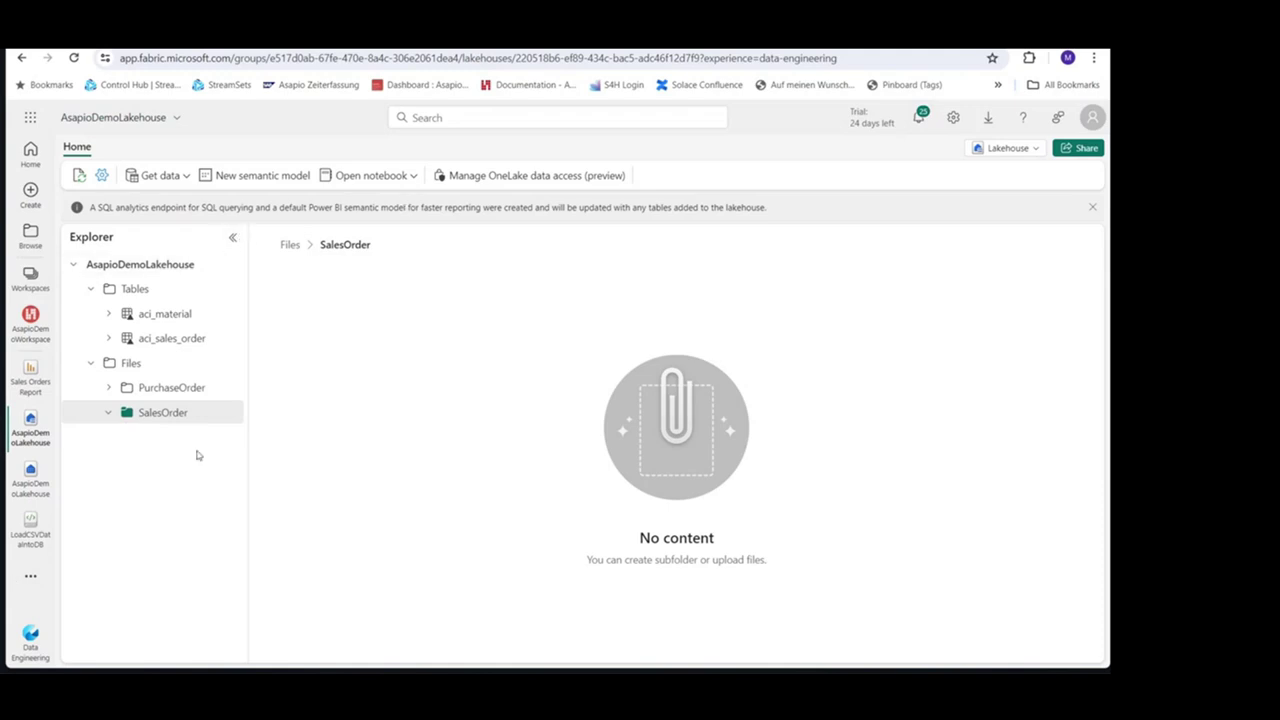
{"action": "left_click", "coordinate": [79, 175]}
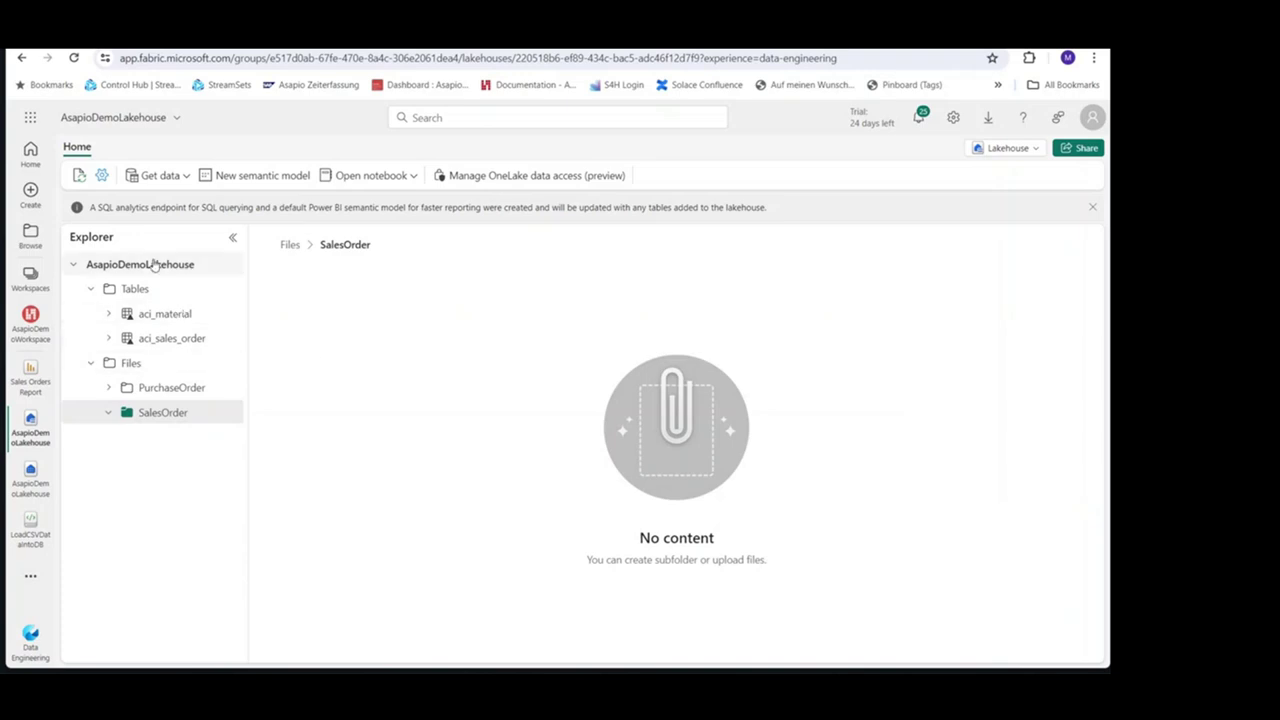
{"action": "left_click", "coordinate": [187, 344]}
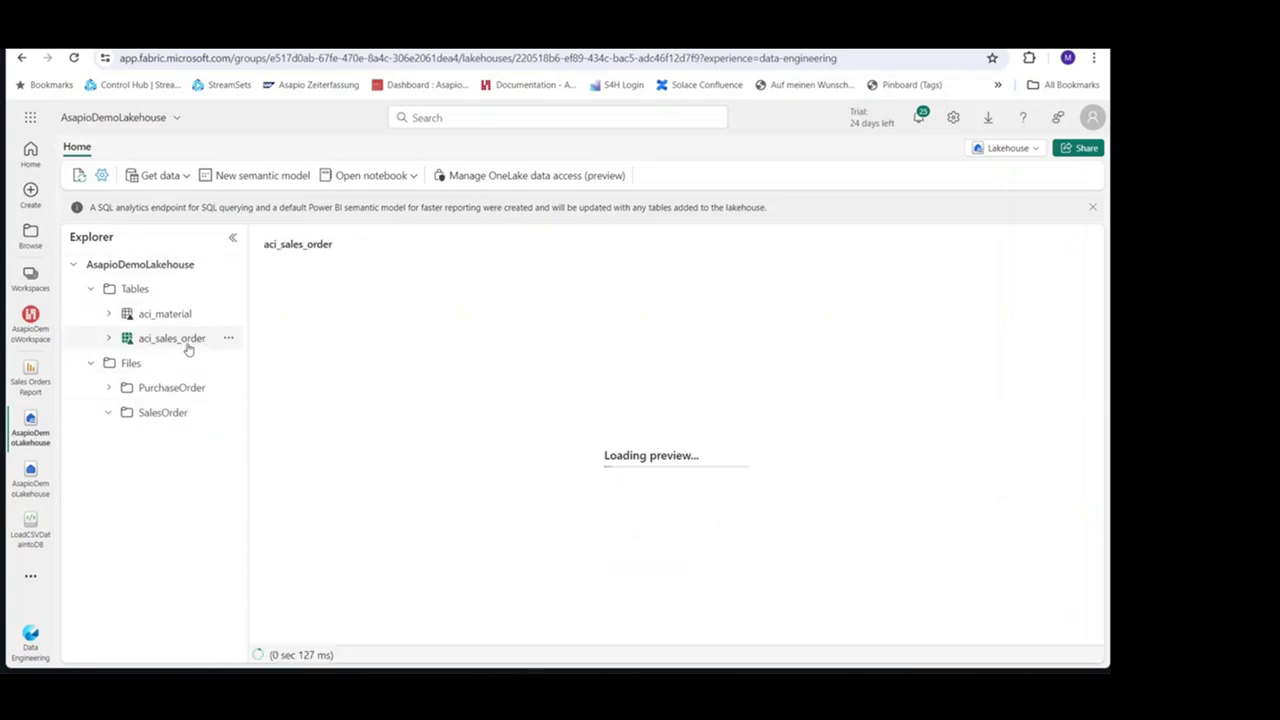
View the LoadCSVDataIntoDB notebook, then open the lakehouse's empty SalesOrder files folder.
{"action": "left_click", "coordinate": [31, 540]}
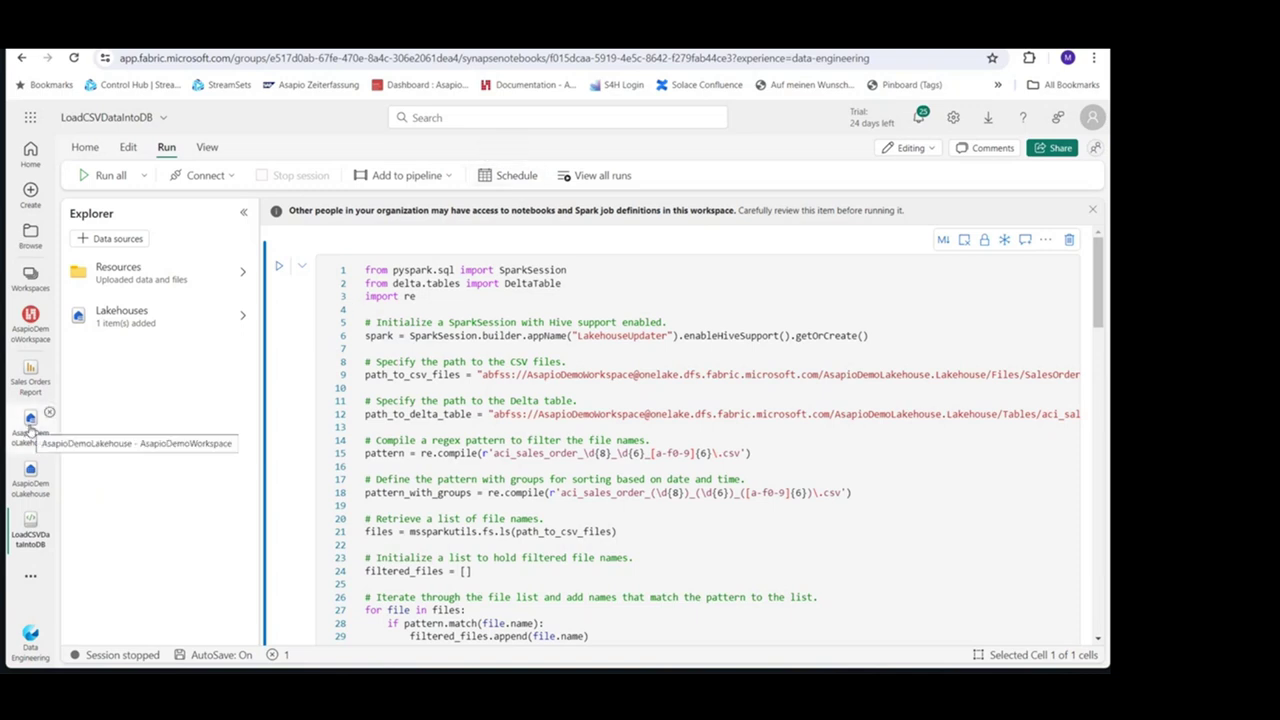
{"action": "left_click", "coordinate": [30, 424]}
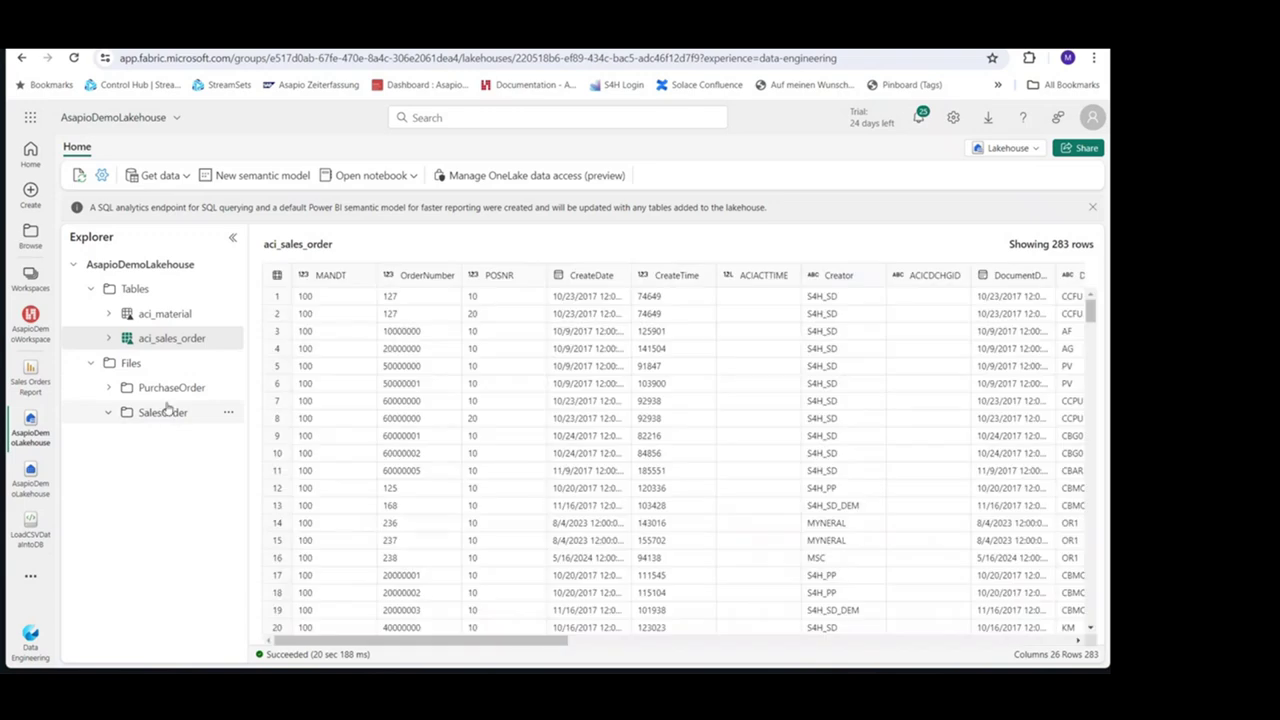
{"action": "left_click", "coordinate": [160, 413]}
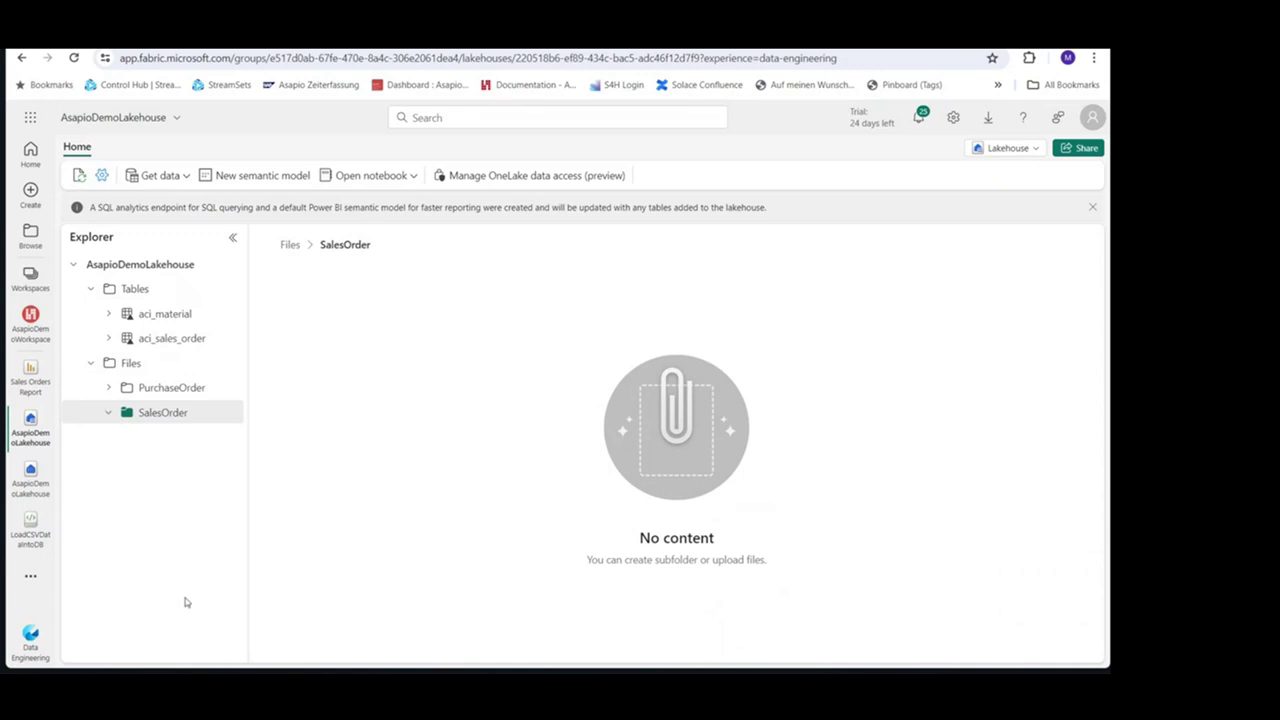
Cycle through the open windows with Alt+Tab, staying on Fabric.
{"action": "key", "text": "alt+Tab"}
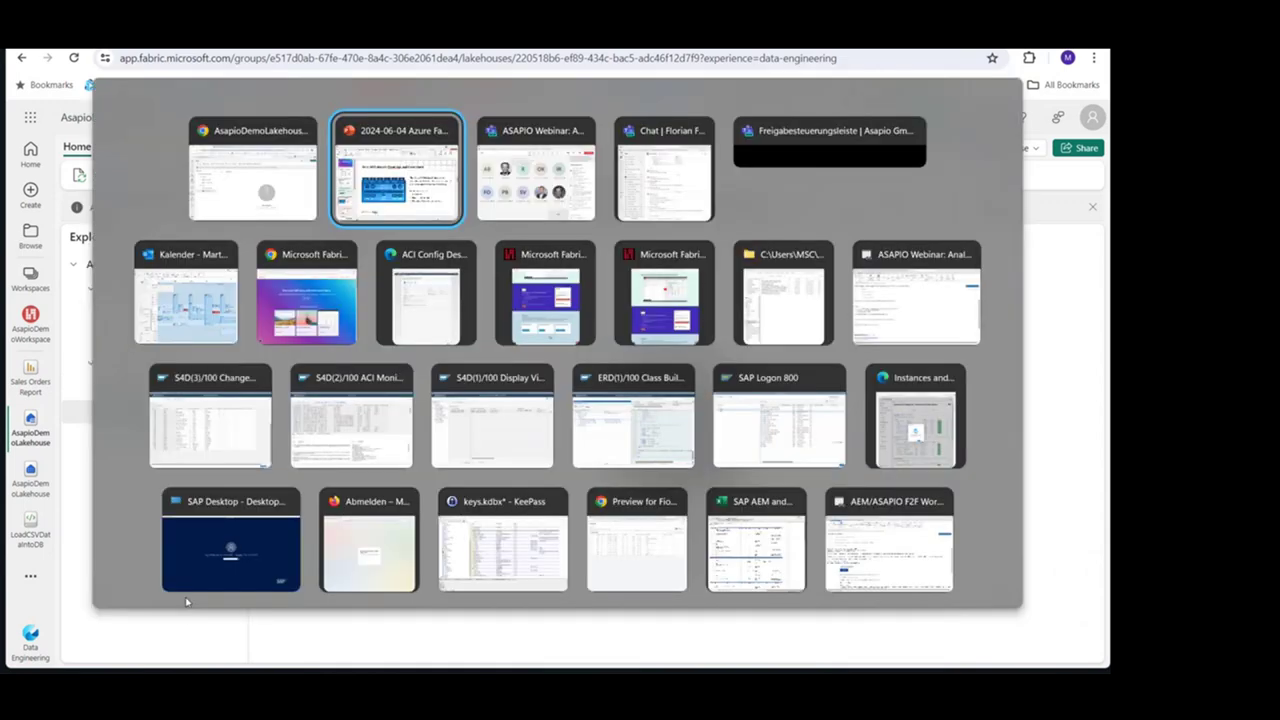
{"action": "key", "text": "alt+Tab"}
{"action": "key", "text": "alt+Tab"}
{"action": "key", "text": "alt+Tab"}
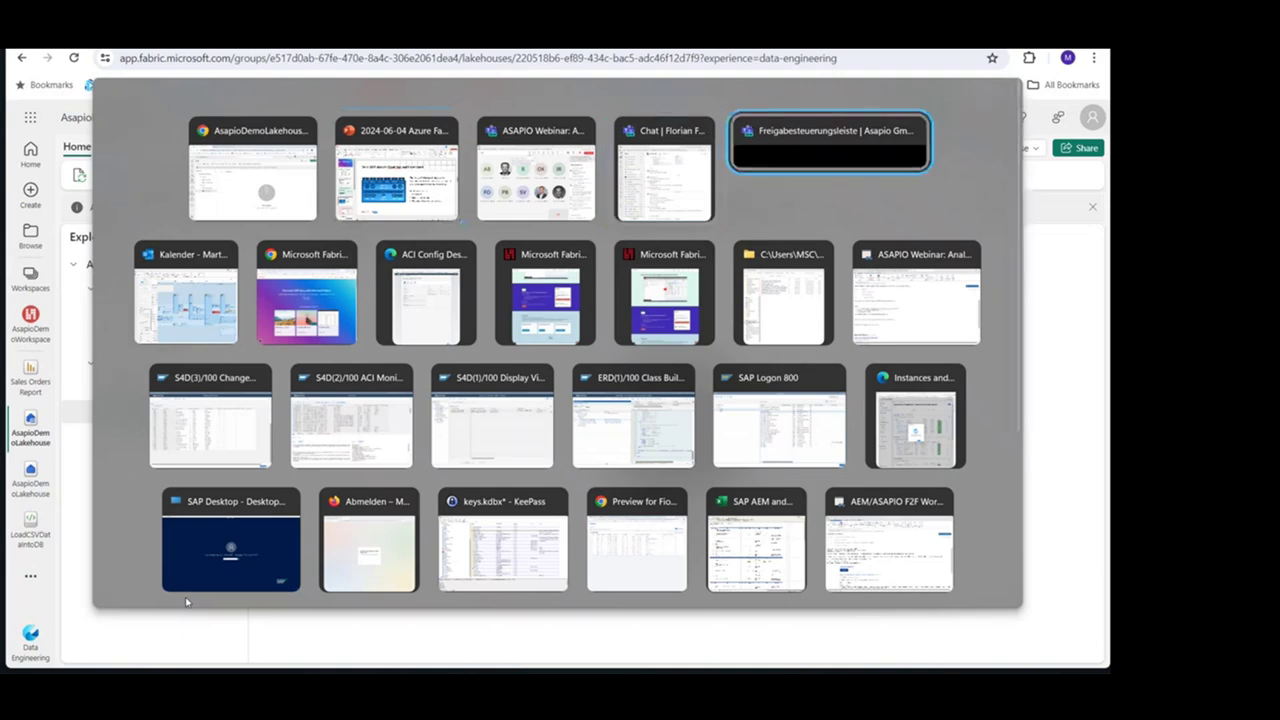
{"action": "key", "text": "alt+Tab"}
{"action": "key", "text": "alt+Tab"}
{"action": "key", "text": "alt+Tab"}
{"action": "key", "text": "Escape"}
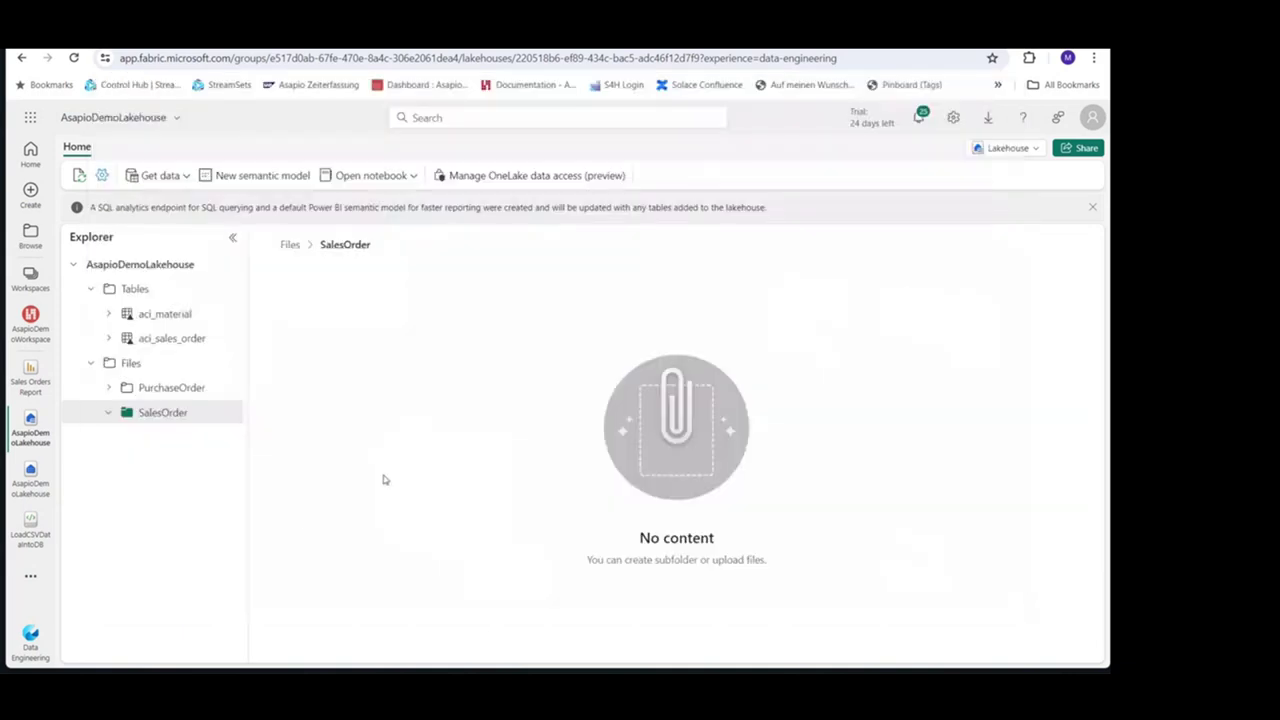
{"action": "key", "text": "alt+Tab"}
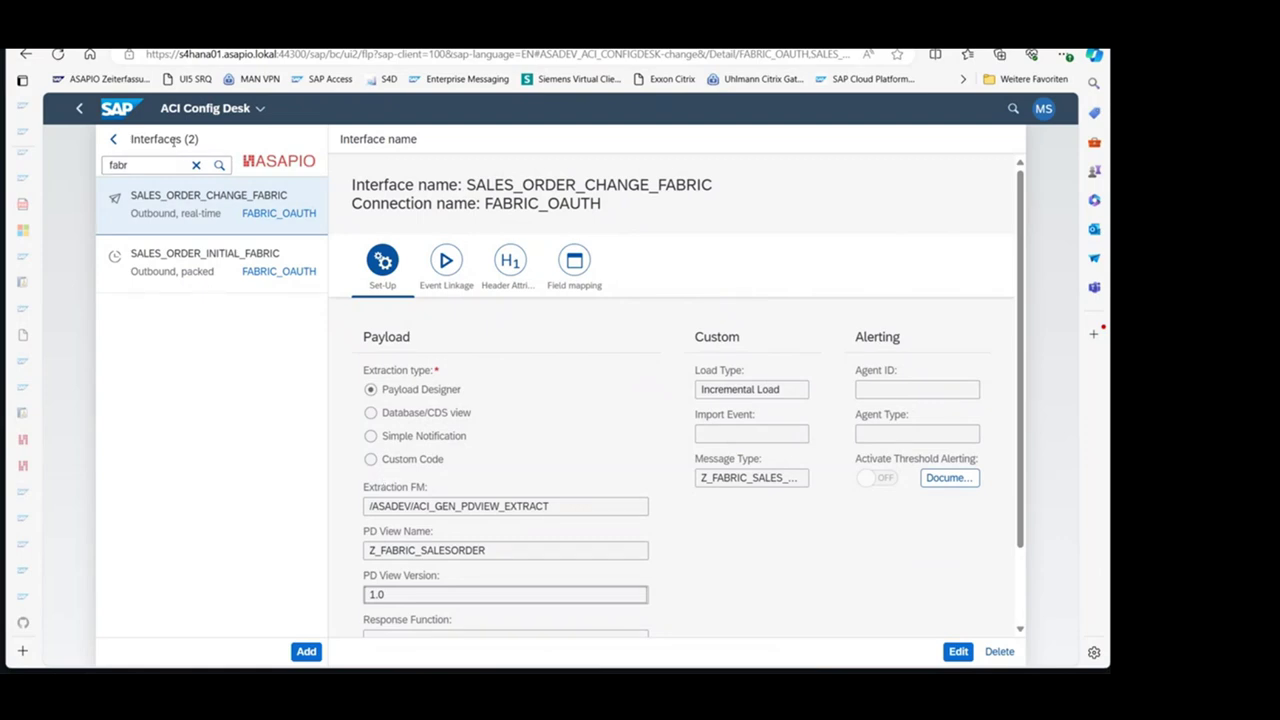
Browse the Config Desk connections list and the FABRIC_OAUTH connection entry.
{"action": "left_click", "coordinate": [113, 139]}
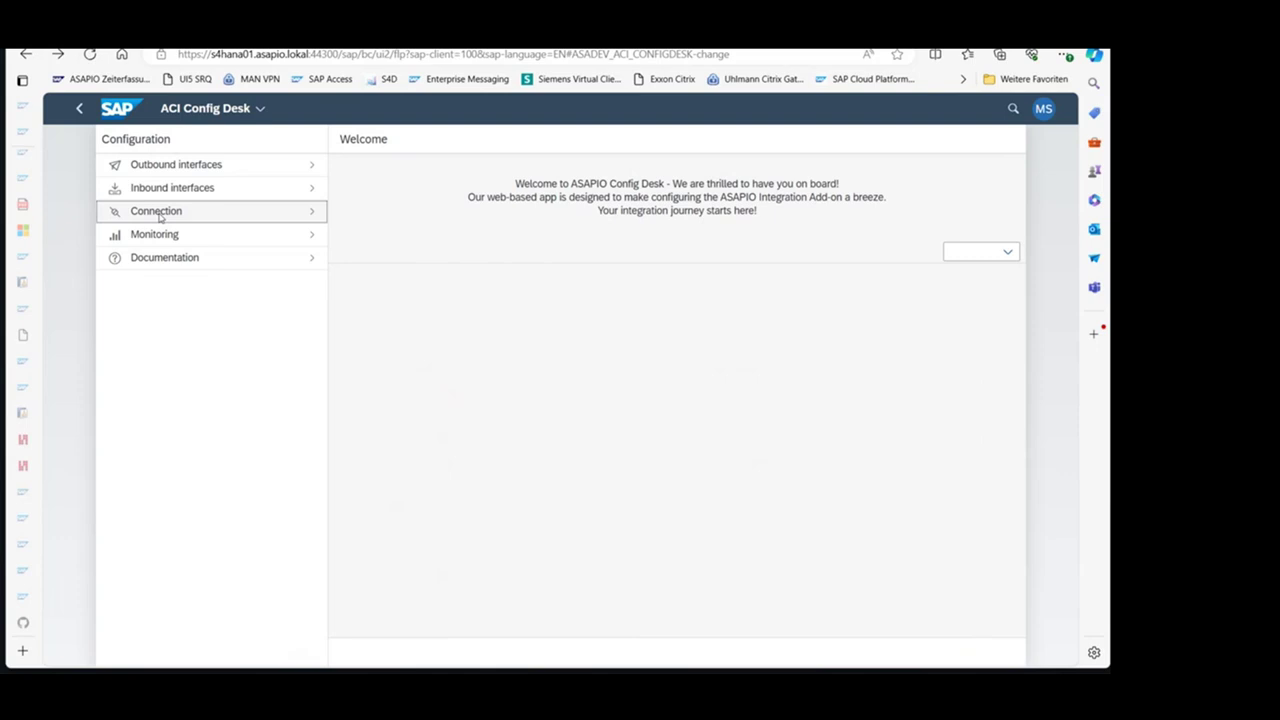
{"action": "left_click", "coordinate": [158, 212]}
{"action": "left_click", "coordinate": [157, 203]}
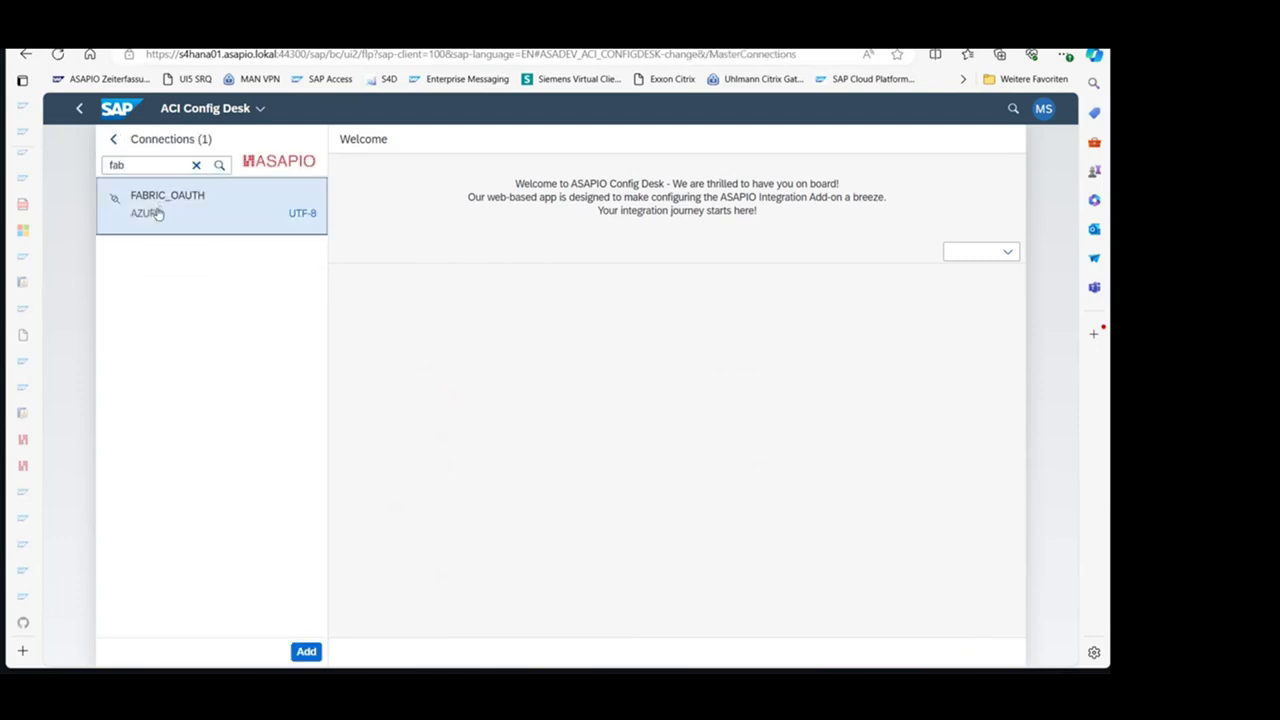
{"action": "left_click", "coordinate": [238, 212]}
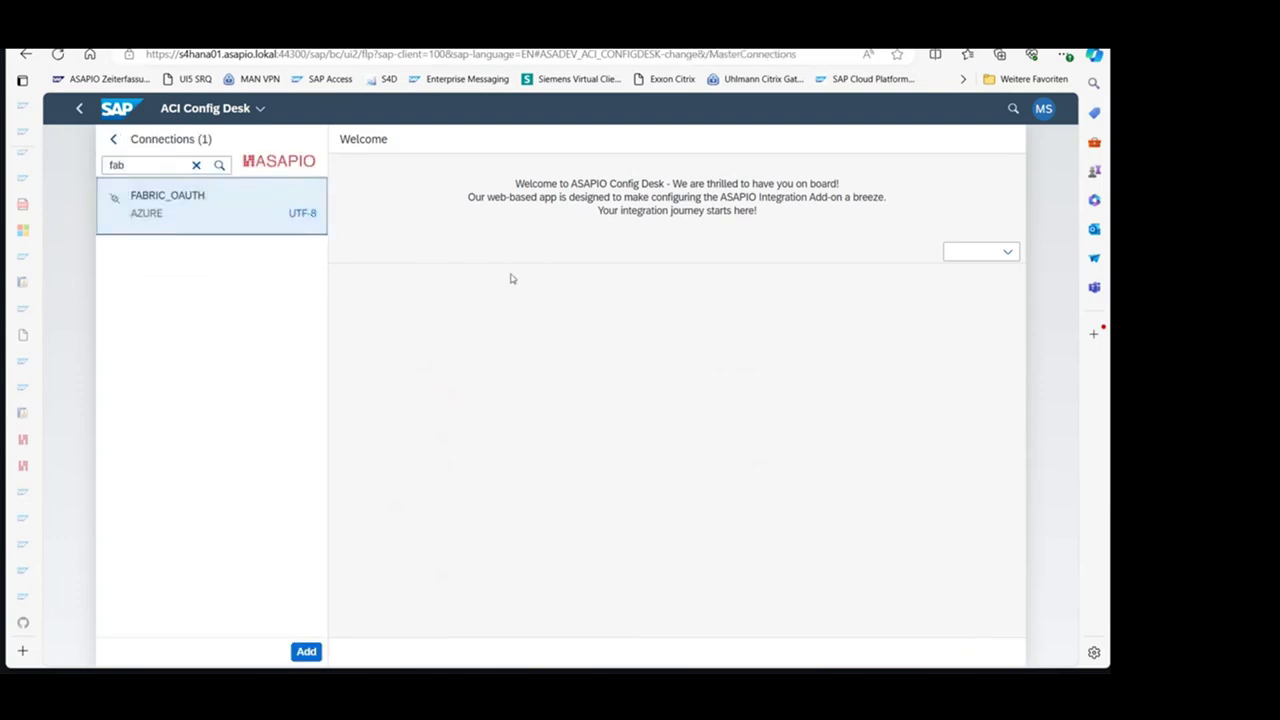
{"action": "left_click", "coordinate": [234, 216]}
{"action": "left_click", "coordinate": [113, 139]}
{"action": "left_click", "coordinate": [138, 212]}
{"action": "left_click", "coordinate": [111, 143]}
{"action": "left_click", "coordinate": [155, 164]}
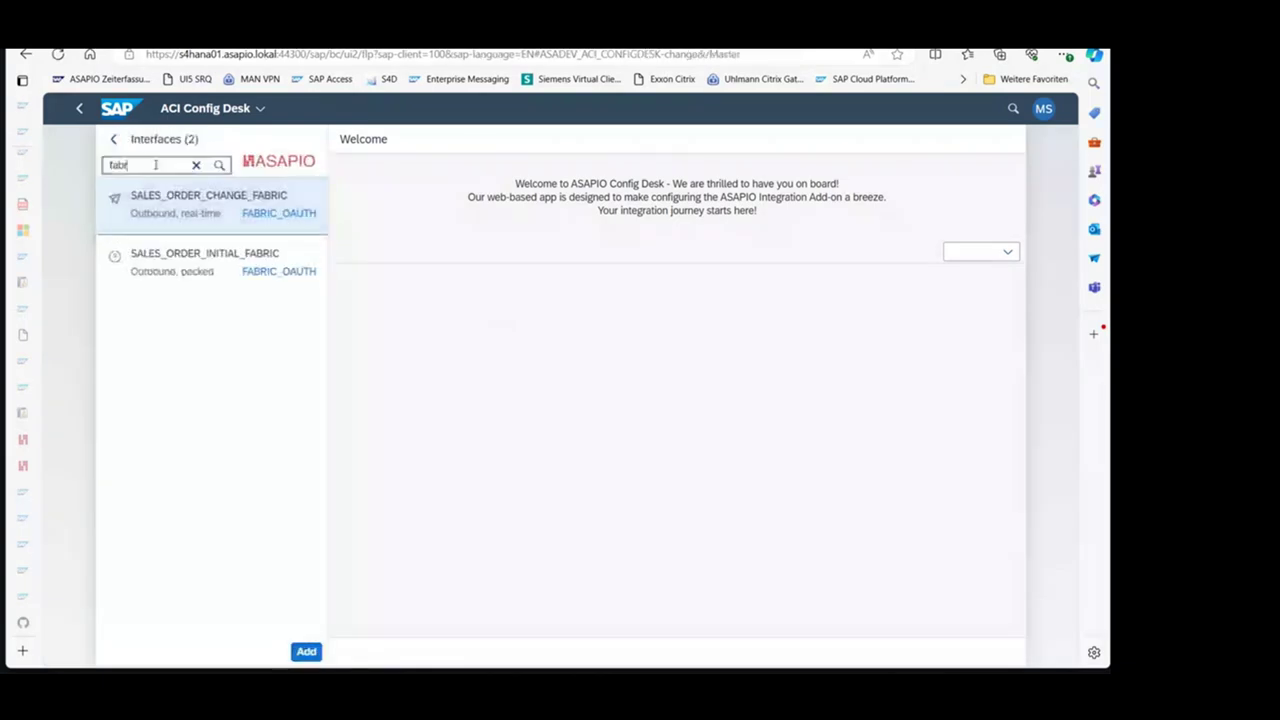
Filter by 'fab', reload ACI Config Desk from the launchpad, and open FABRIC_OAUTH's details.
{"action": "key", "text": "BackSpace"}
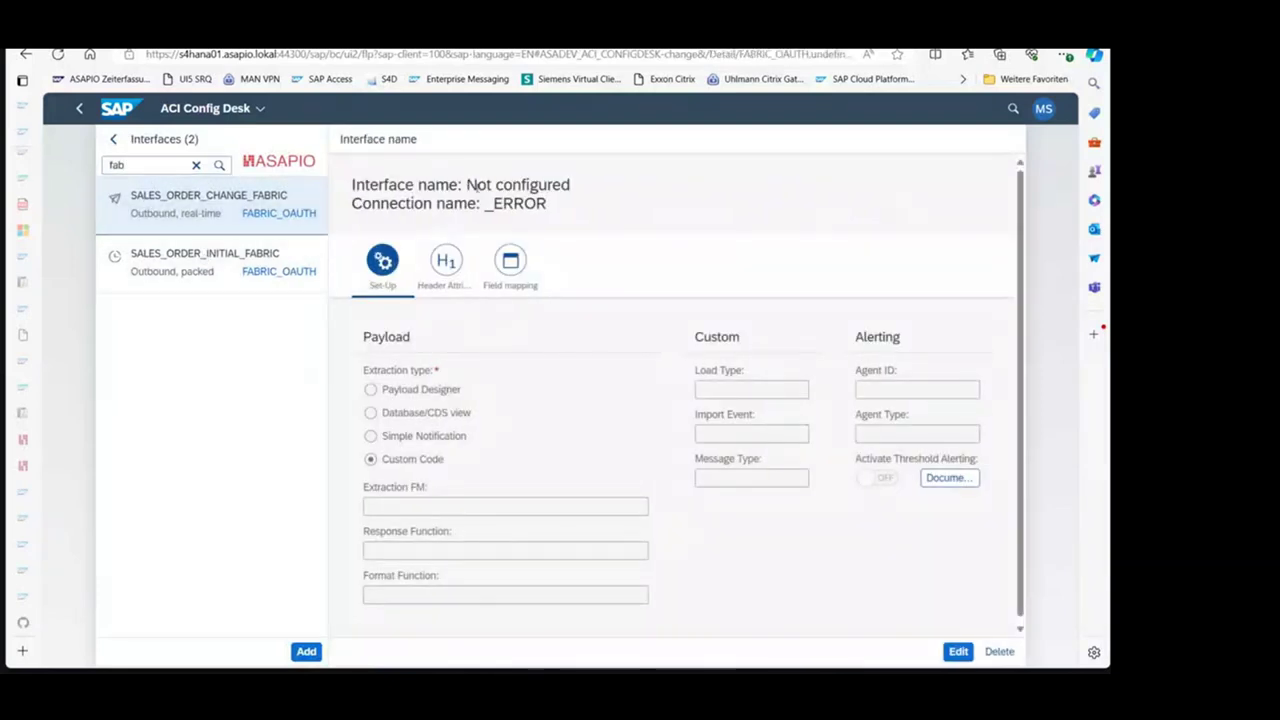
{"action": "key", "text": "ctrl+l"}
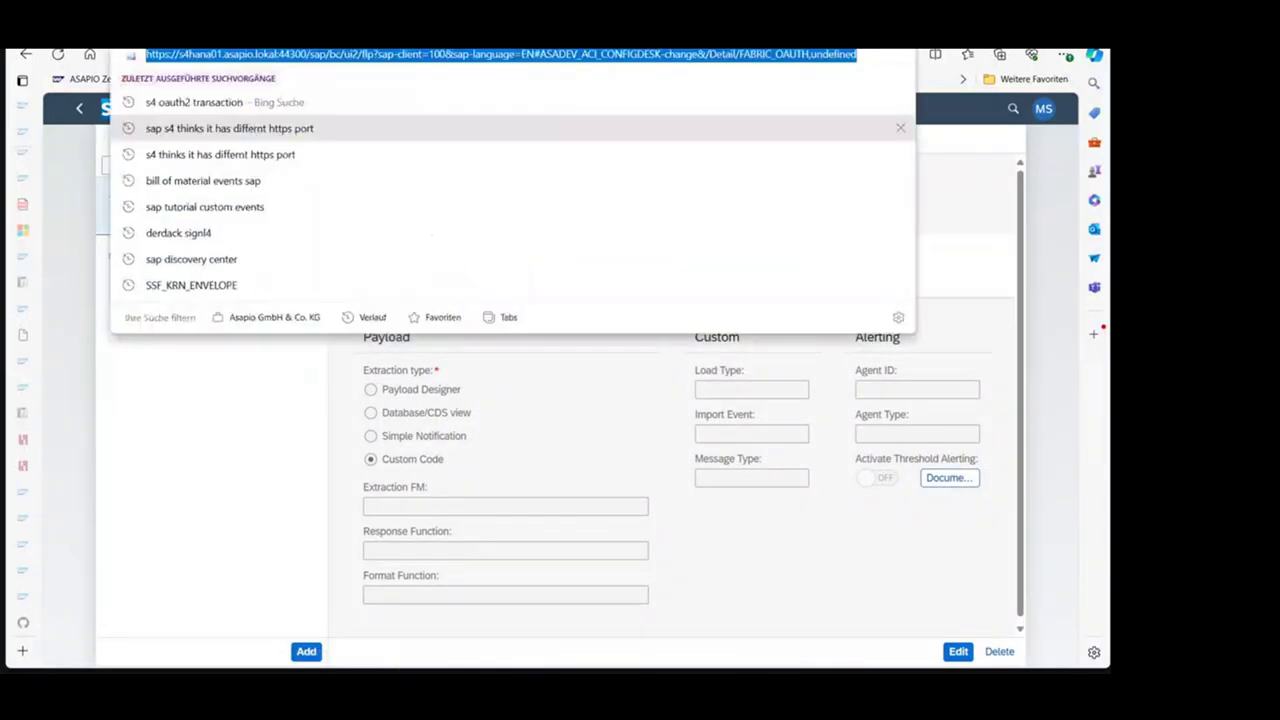
{"action": "key", "text": "Escape"}
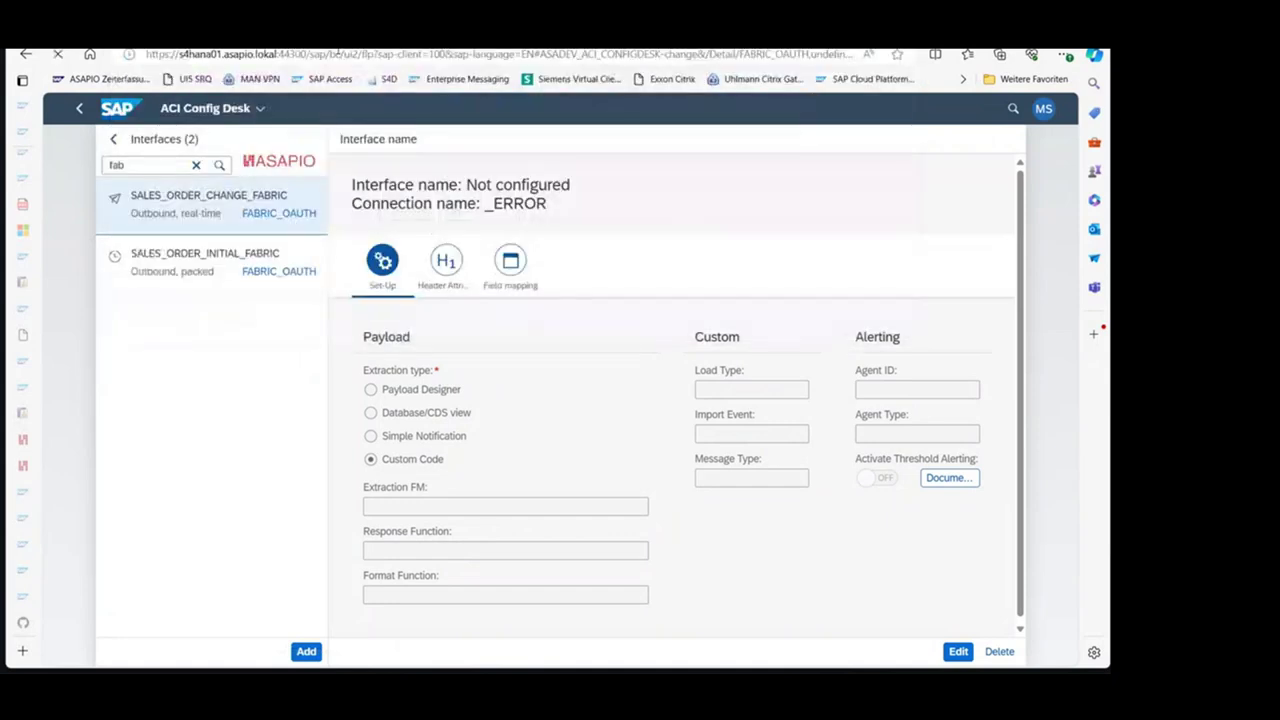
{"action": "left_click", "coordinate": [467, 80]}
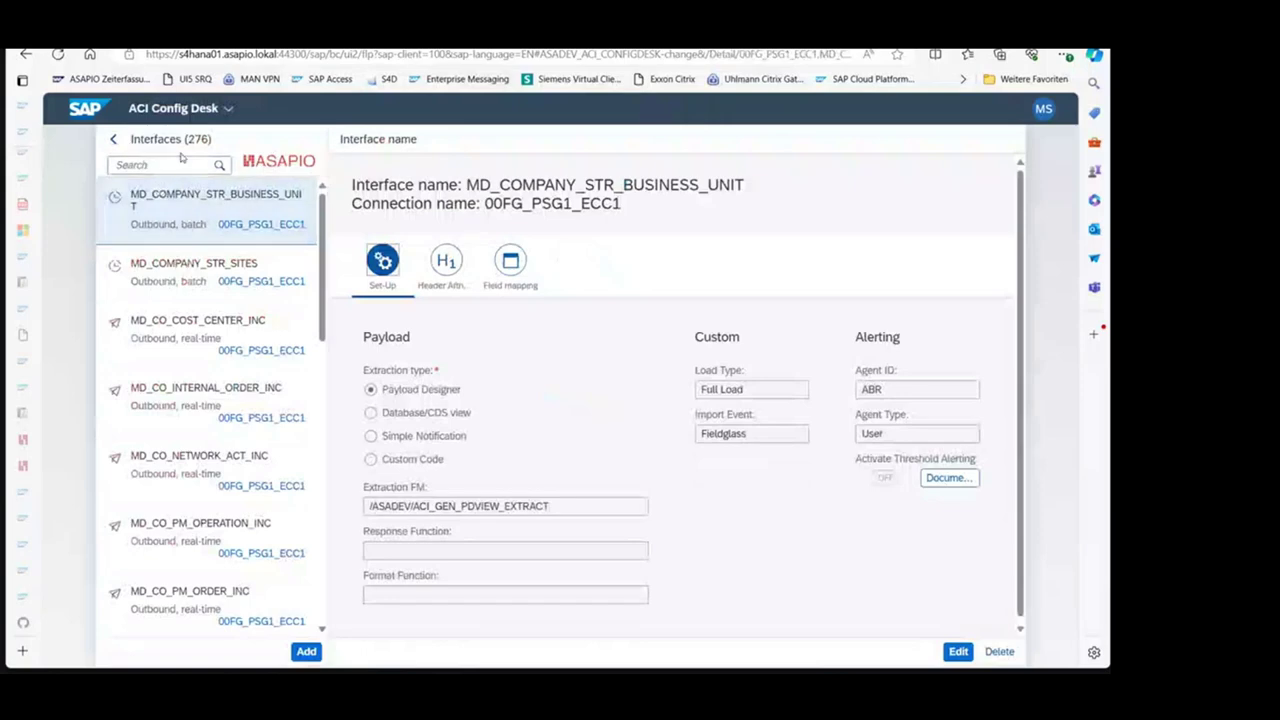
{"action": "left_click", "coordinate": [113, 139]}
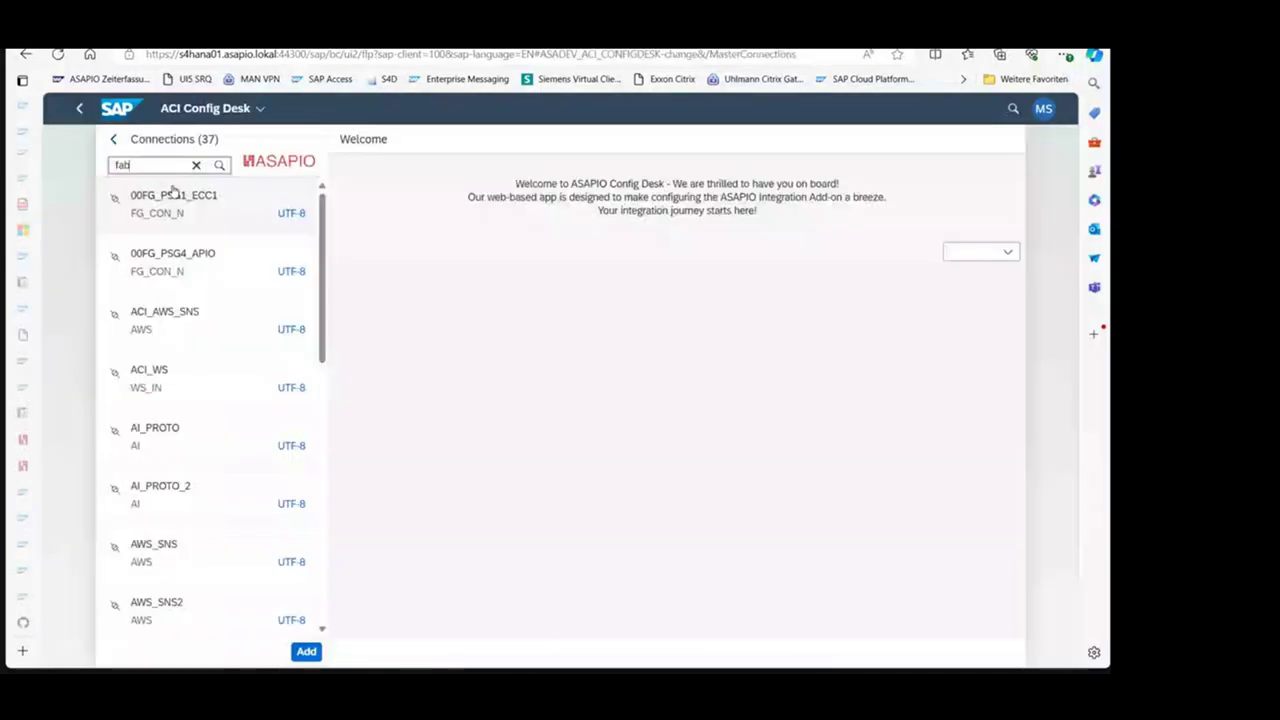
{"action": "left_click", "coordinate": [219, 165]}
{"action": "left_click", "coordinate": [187, 232]}
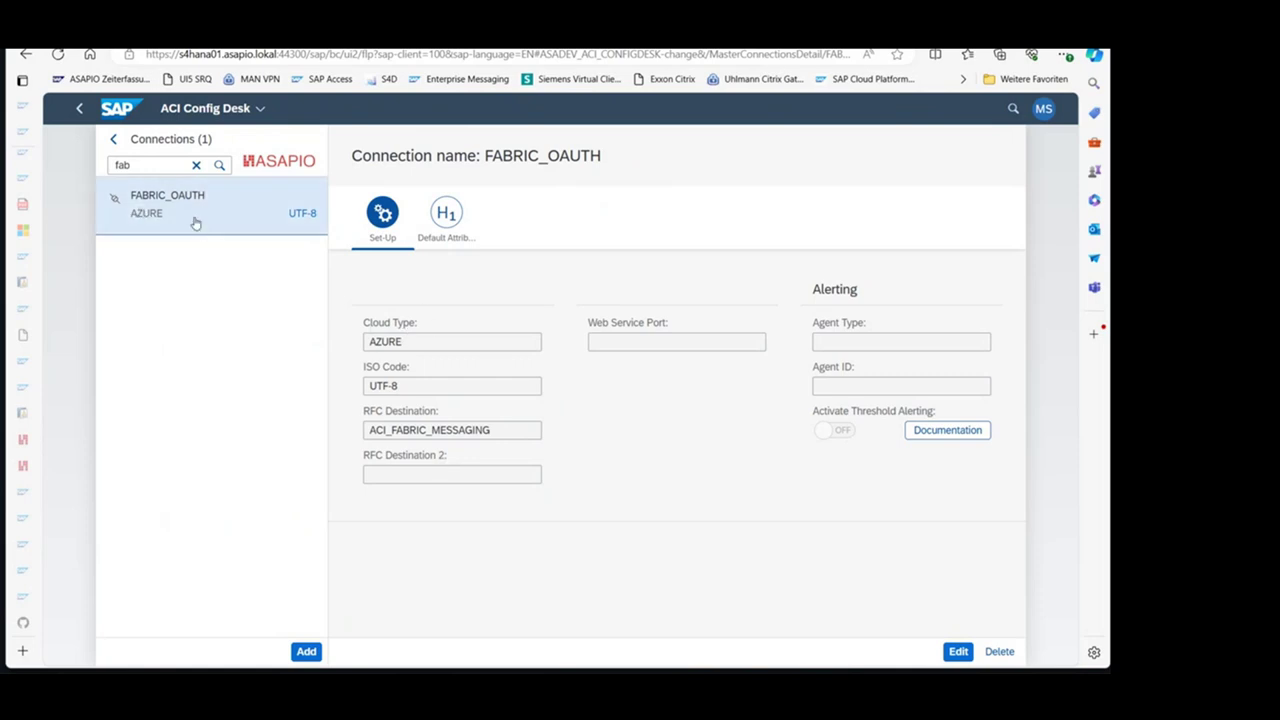
Review FABRIC_OAUTH's default attributes AZURE_SERVICE_TYPE and AZURE_CLIENT_ID, then its basic set-up.
{"action": "left_click", "coordinate": [449, 222]}
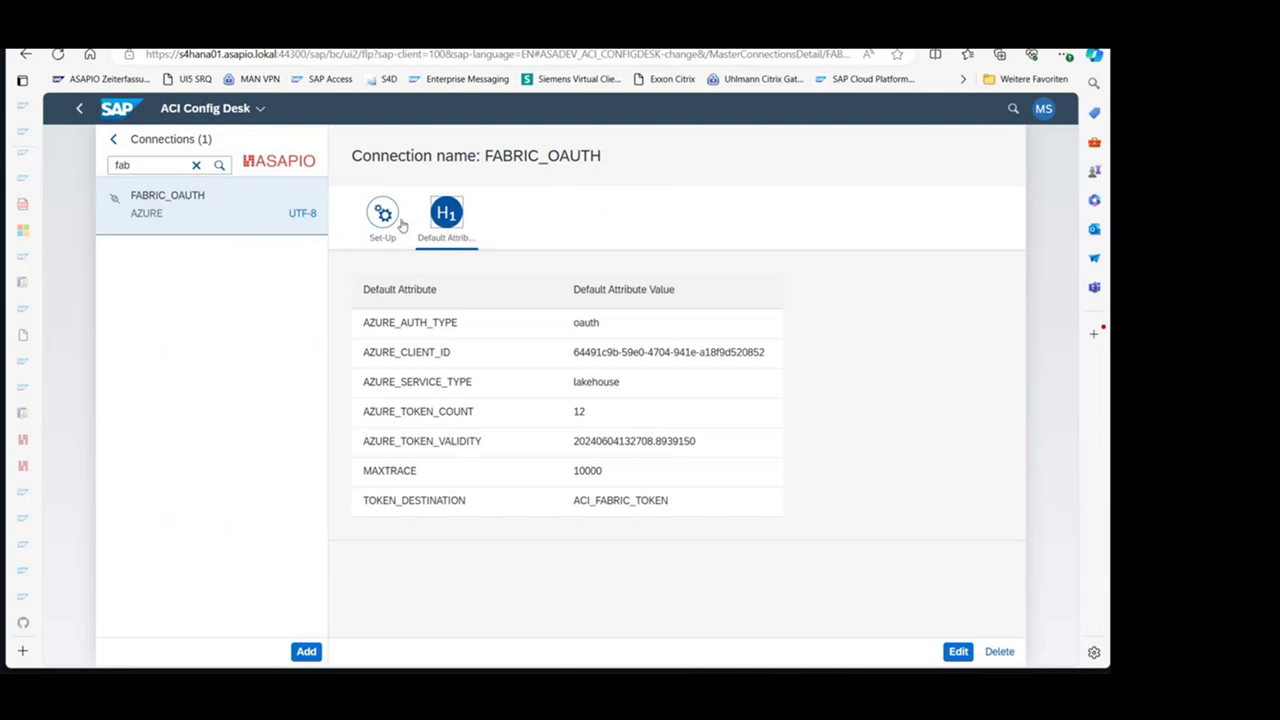
{"action": "left_click", "coordinate": [635, 382]}
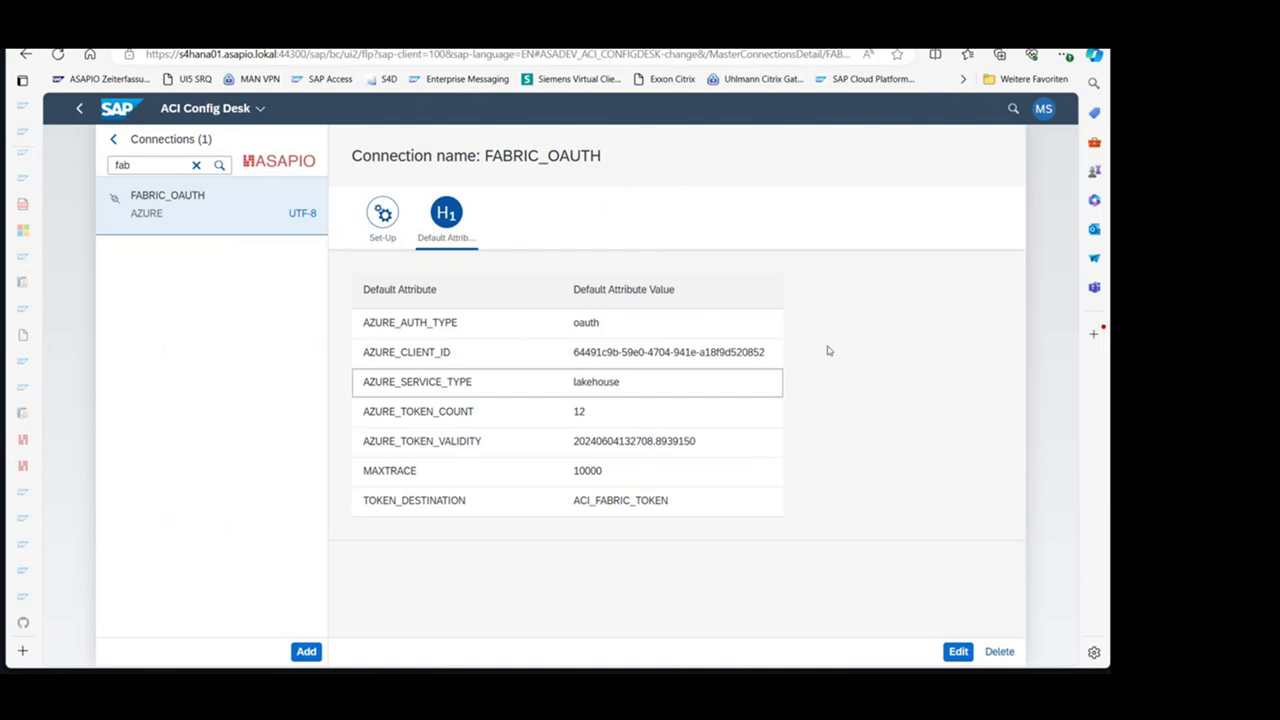
{"action": "left_click", "coordinate": [735, 352]}
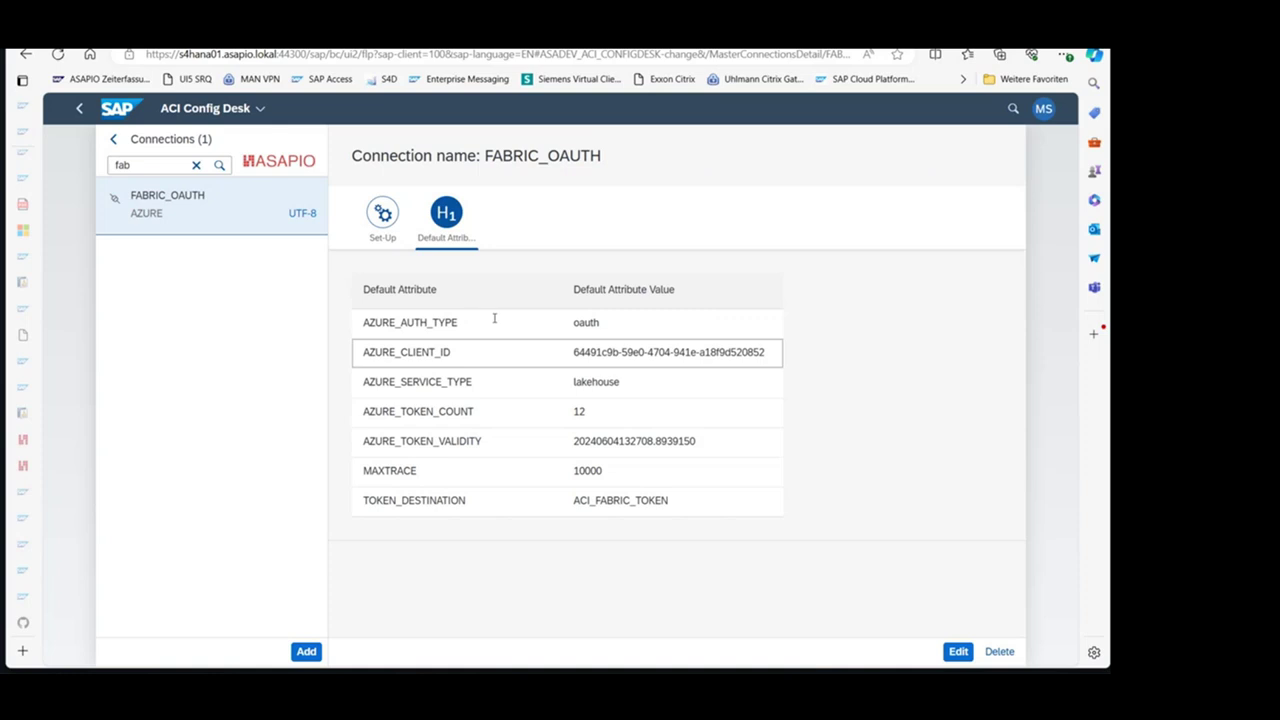
{"action": "left_click", "coordinate": [383, 222]}
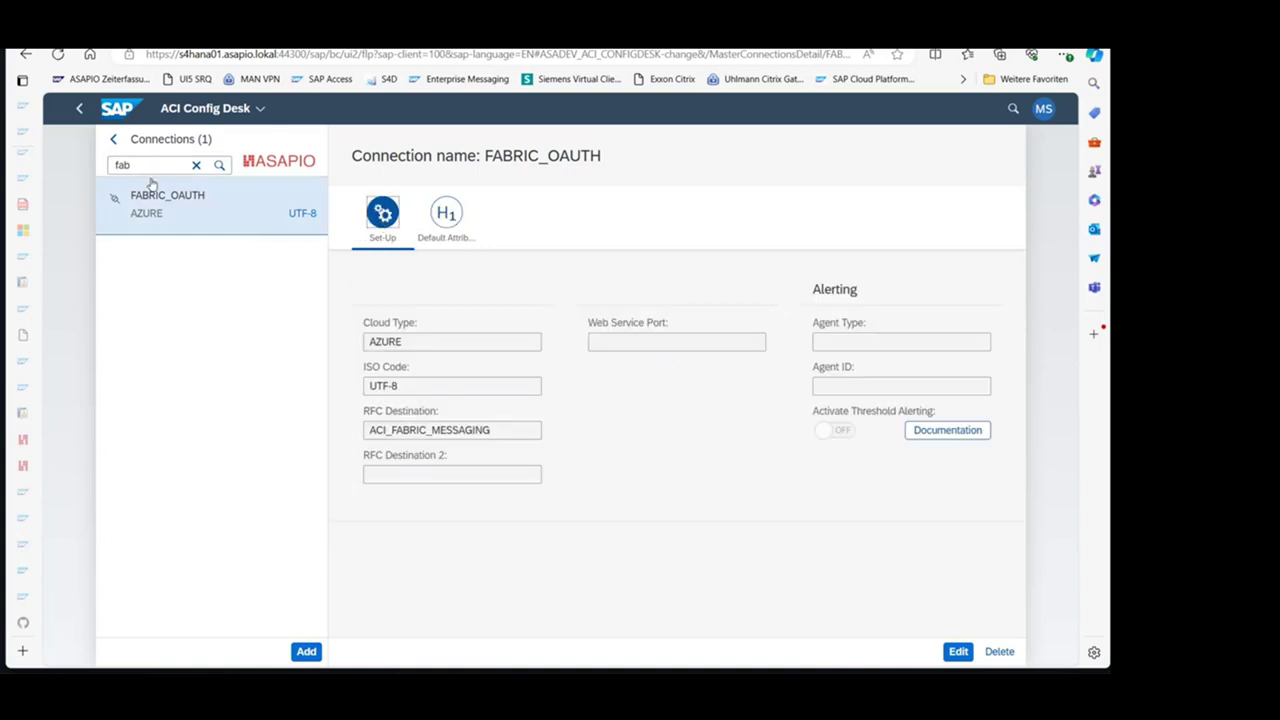
Filter the outbound interfaces list to those matching 'fab'.
{"action": "left_click", "coordinate": [112, 140]}
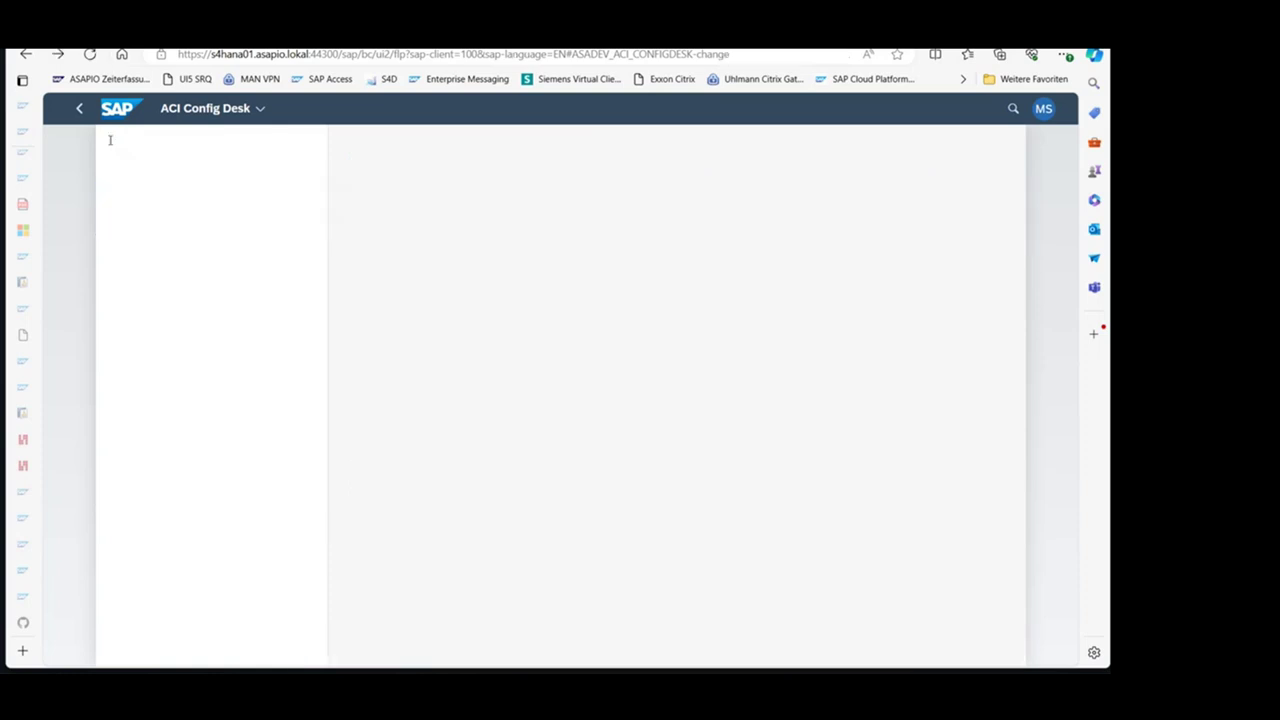
{"action": "left_click", "coordinate": [165, 165]}
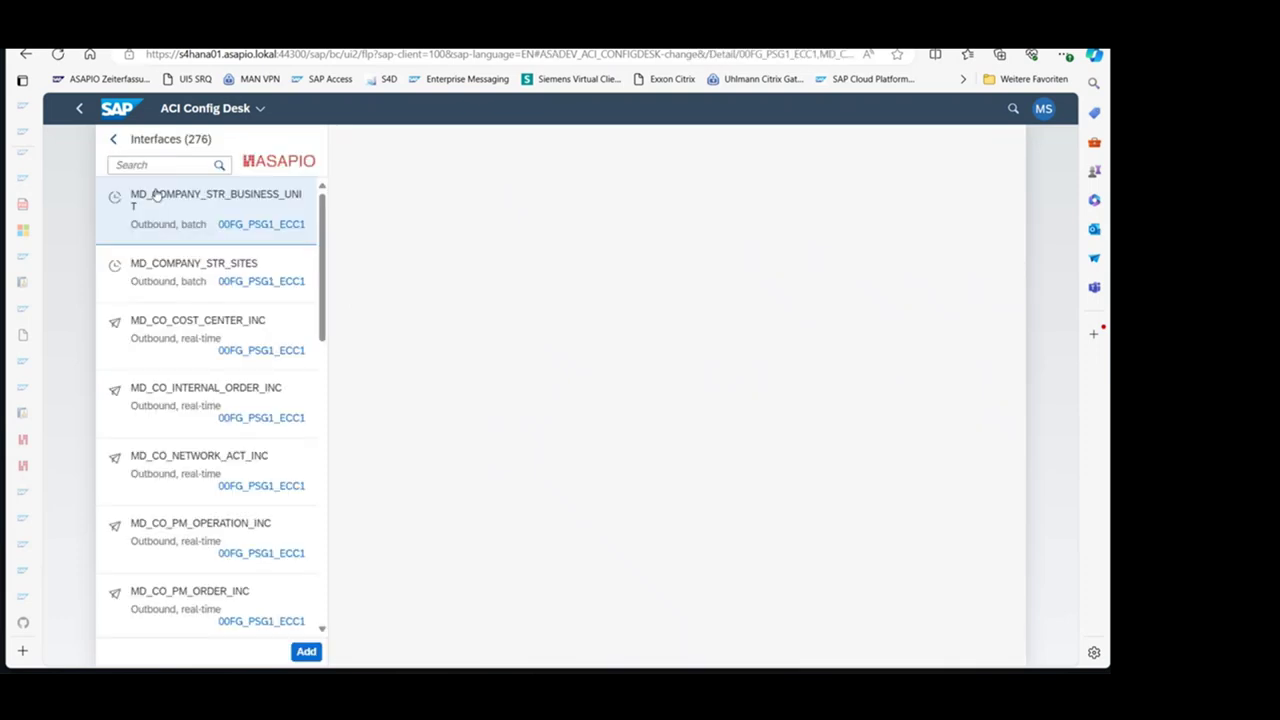
{"action": "left_click", "coordinate": [168, 165]}
{"action": "type", "text": "t"}
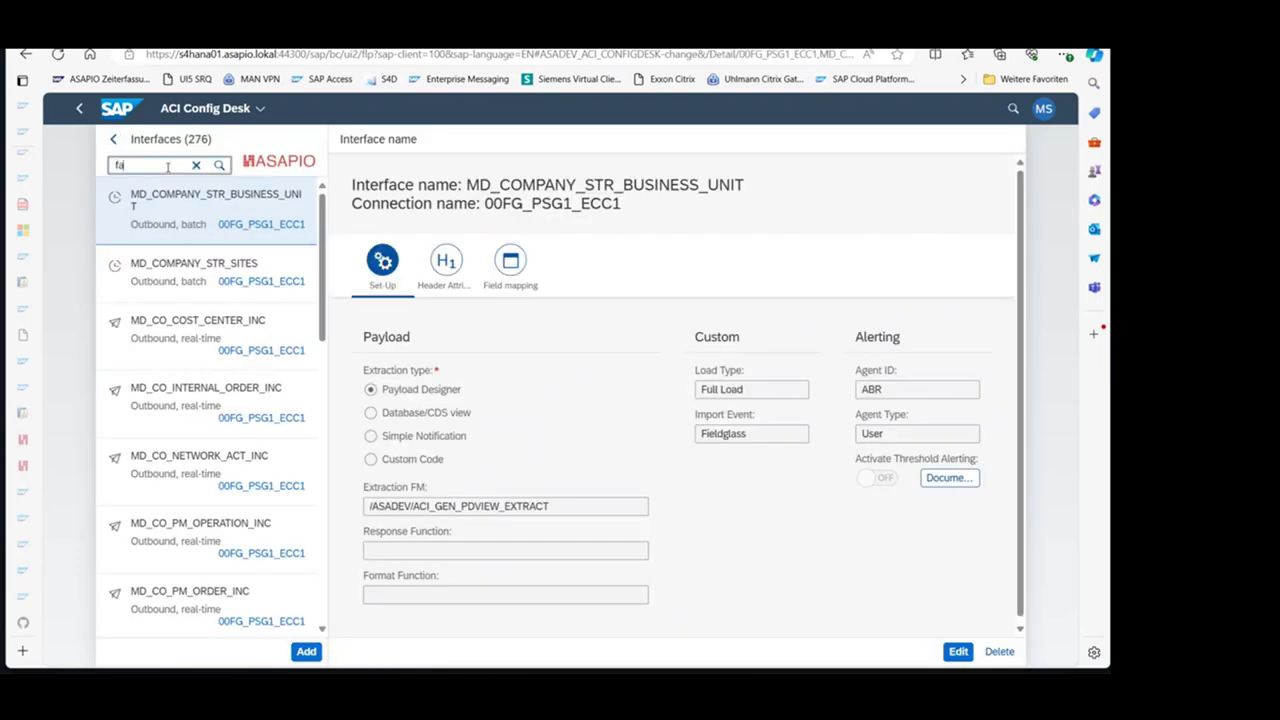
{"action": "type", "text": "ab"}
{"action": "key", "text": "Return"}
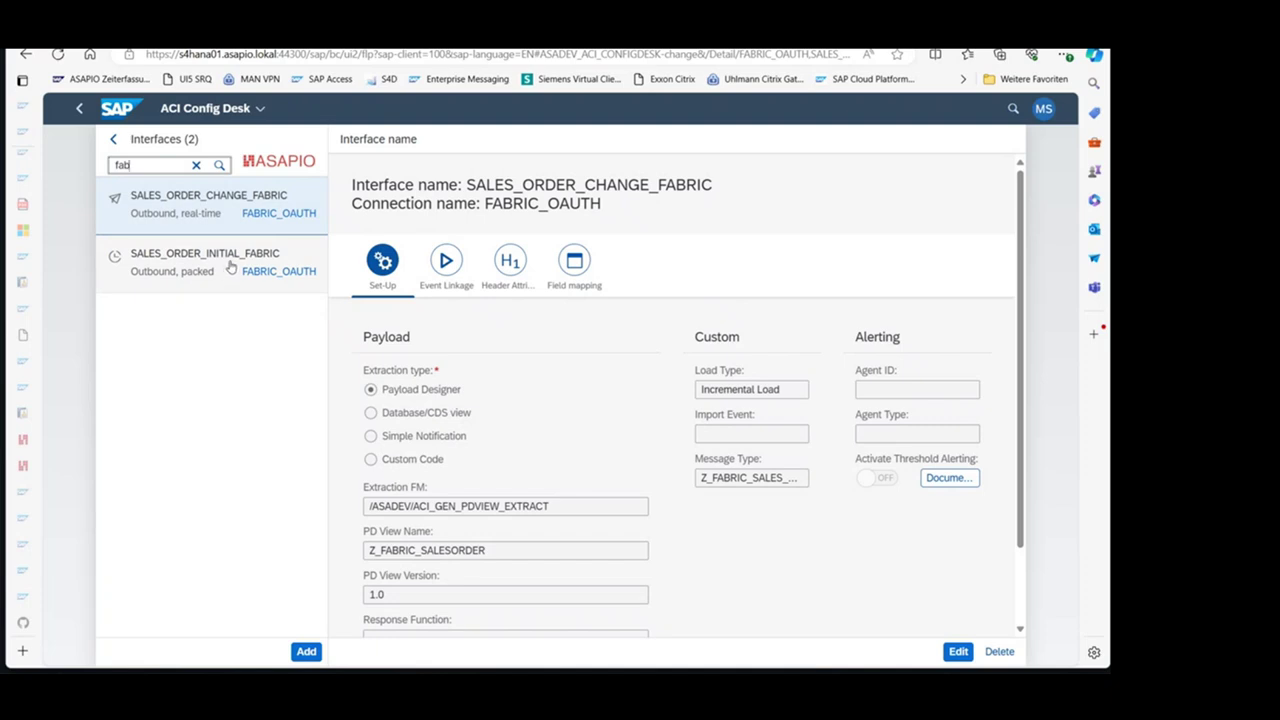
Review SALES_ORDER_CHANGE_FABRIC's set-up: payload view Z_FABRIC_SALESORDER version 1.0 and extraction function.
{"action": "left_click", "coordinate": [222, 215]}
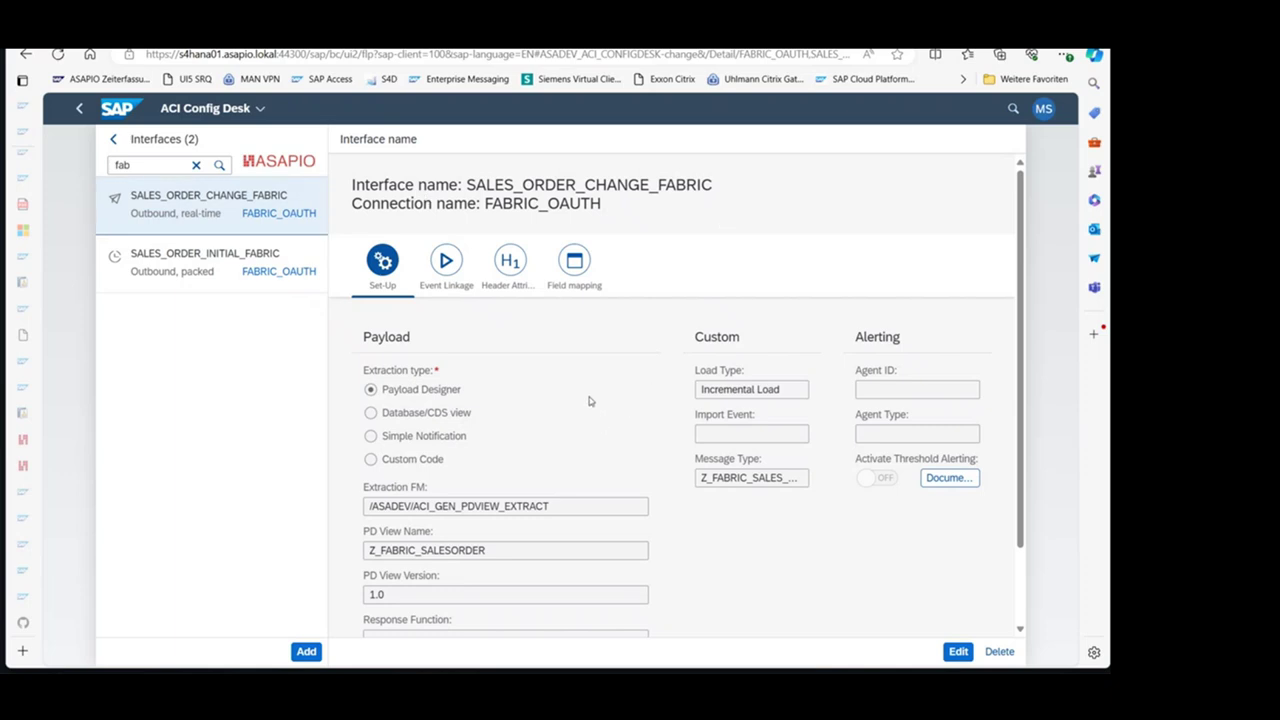
{"action": "scroll", "coordinate": [571, 366], "scroll_direction": "down", "scroll_amount": 1}
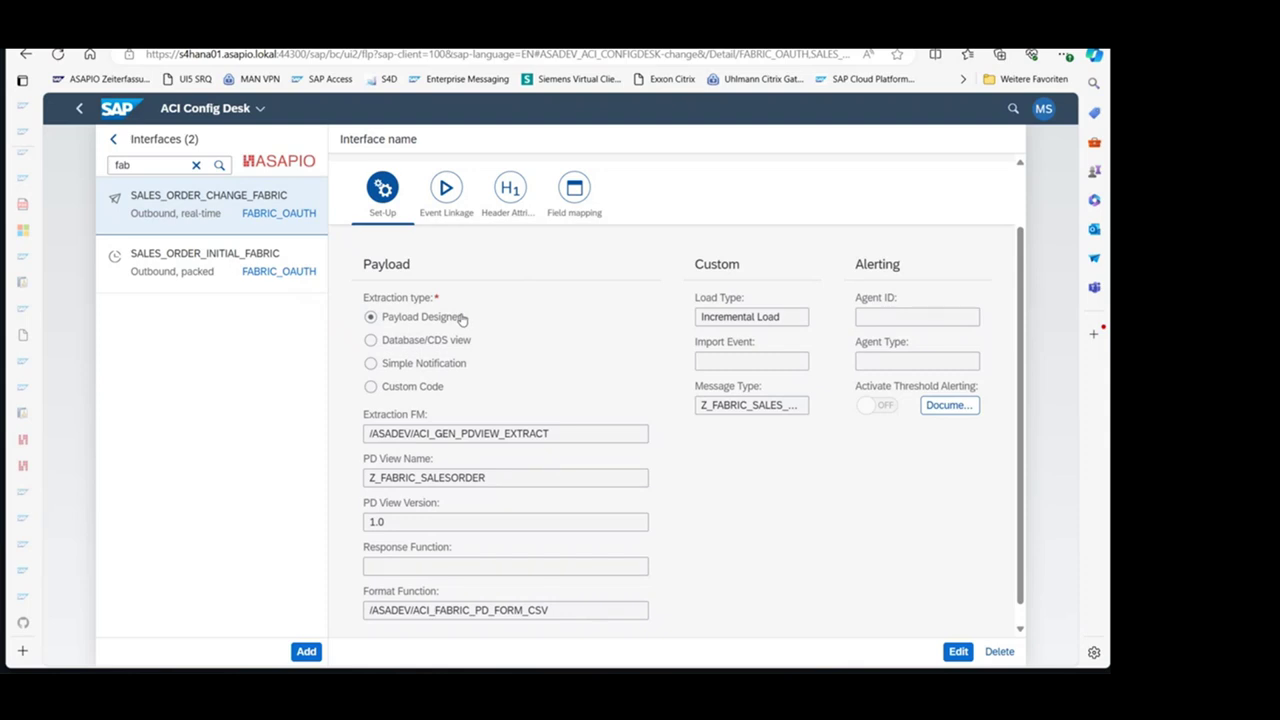
{"action": "scroll", "coordinate": [477, 302], "scroll_direction": "down", "scroll_amount": 1}
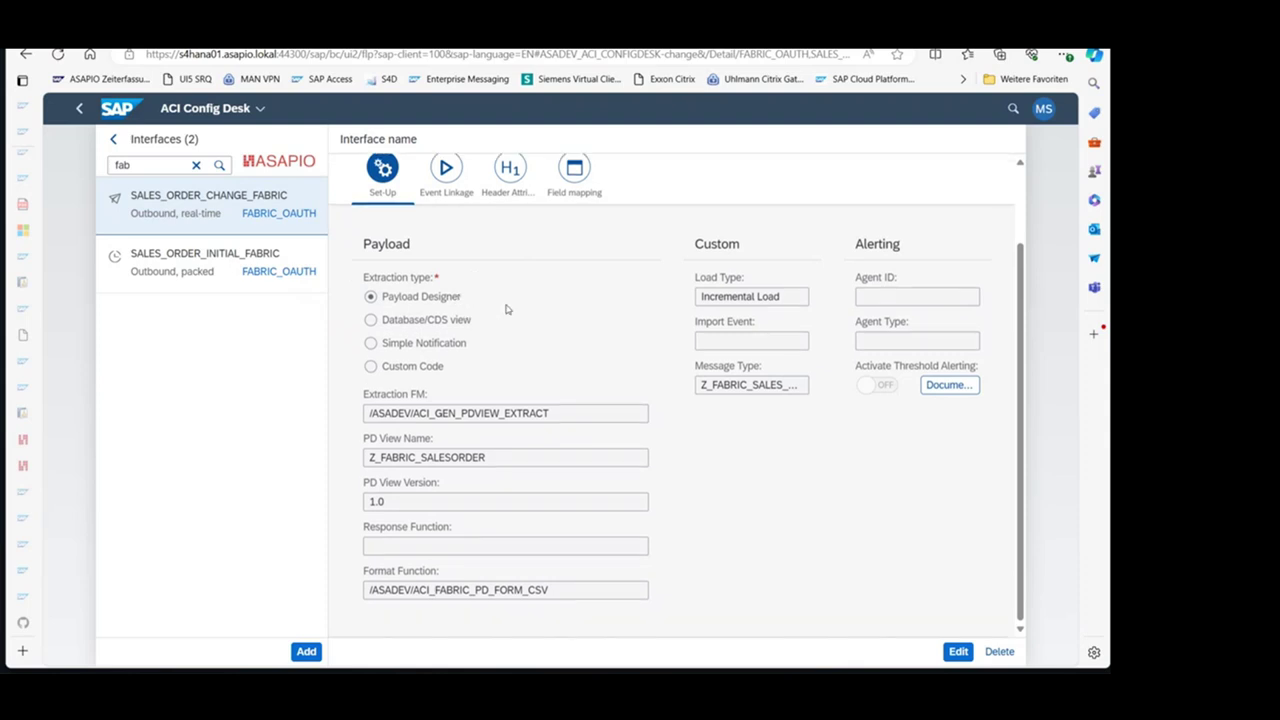
{"action": "left_click", "coordinate": [503, 457]}
{"action": "left_click_drag", "start_coordinate": [503, 457], "coordinate": [300, 446]}
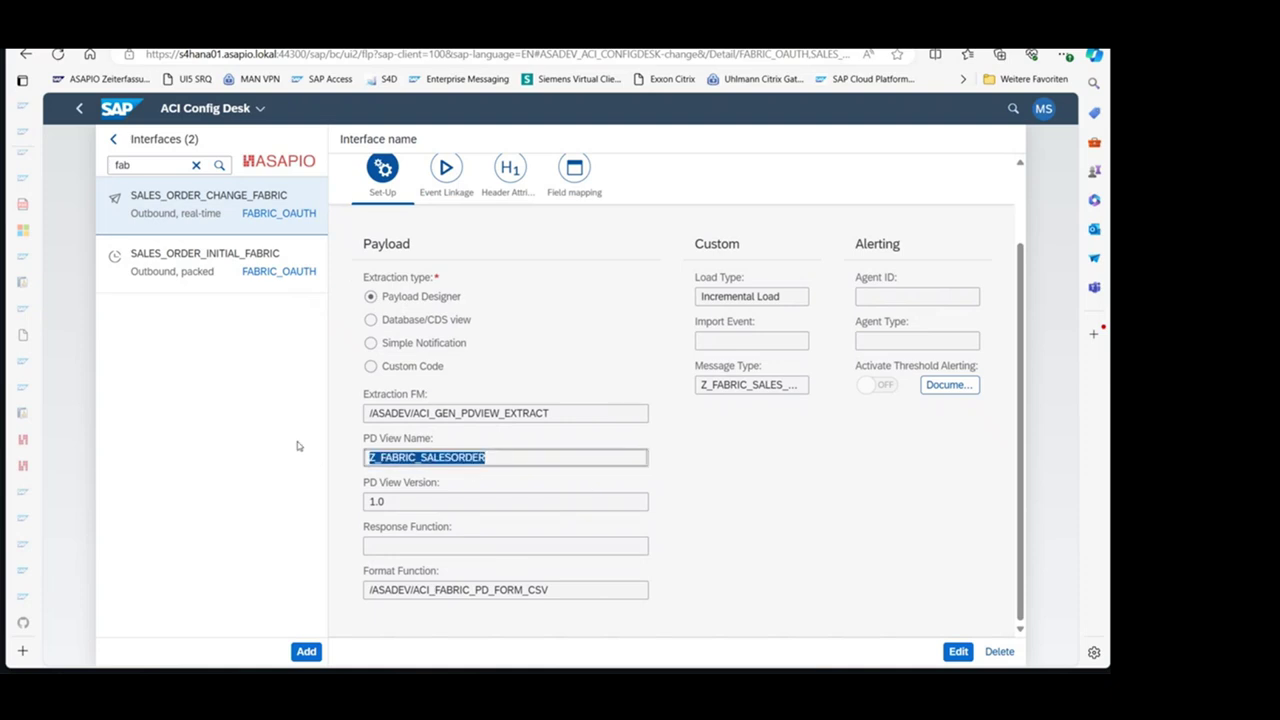
{"action": "left_click", "coordinate": [489, 503]}
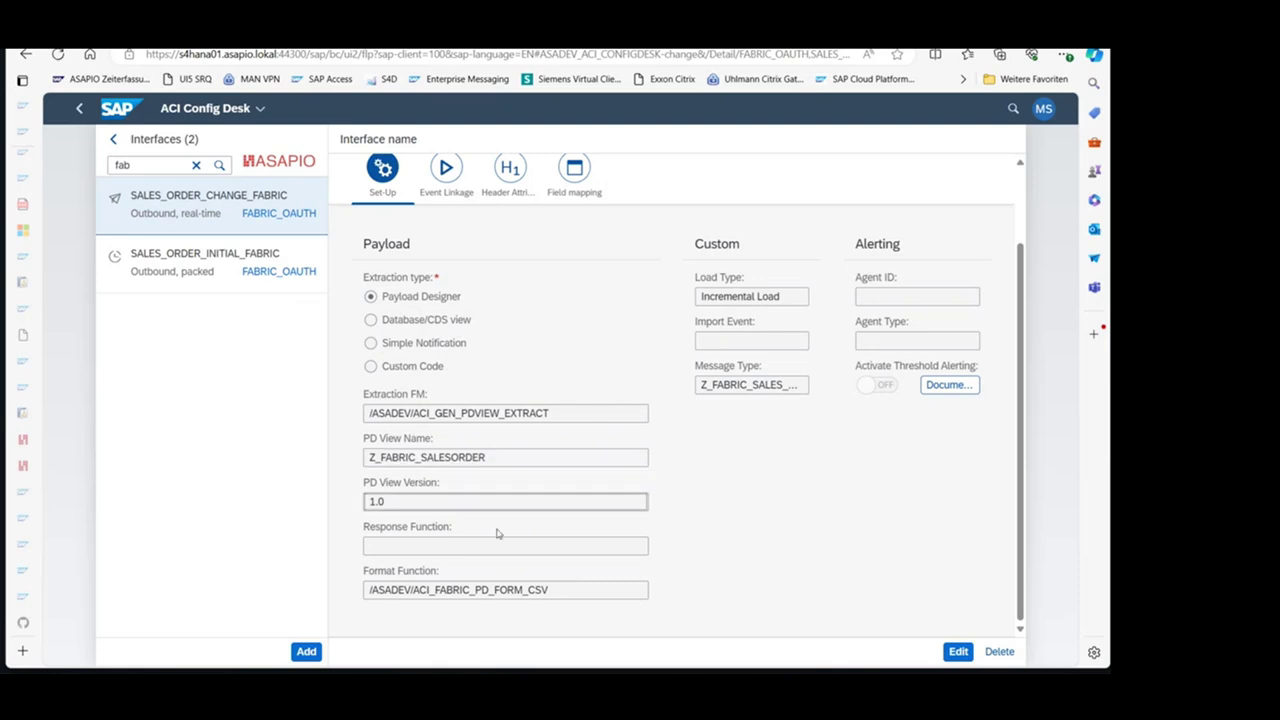
{"action": "left_click", "coordinate": [586, 413]}
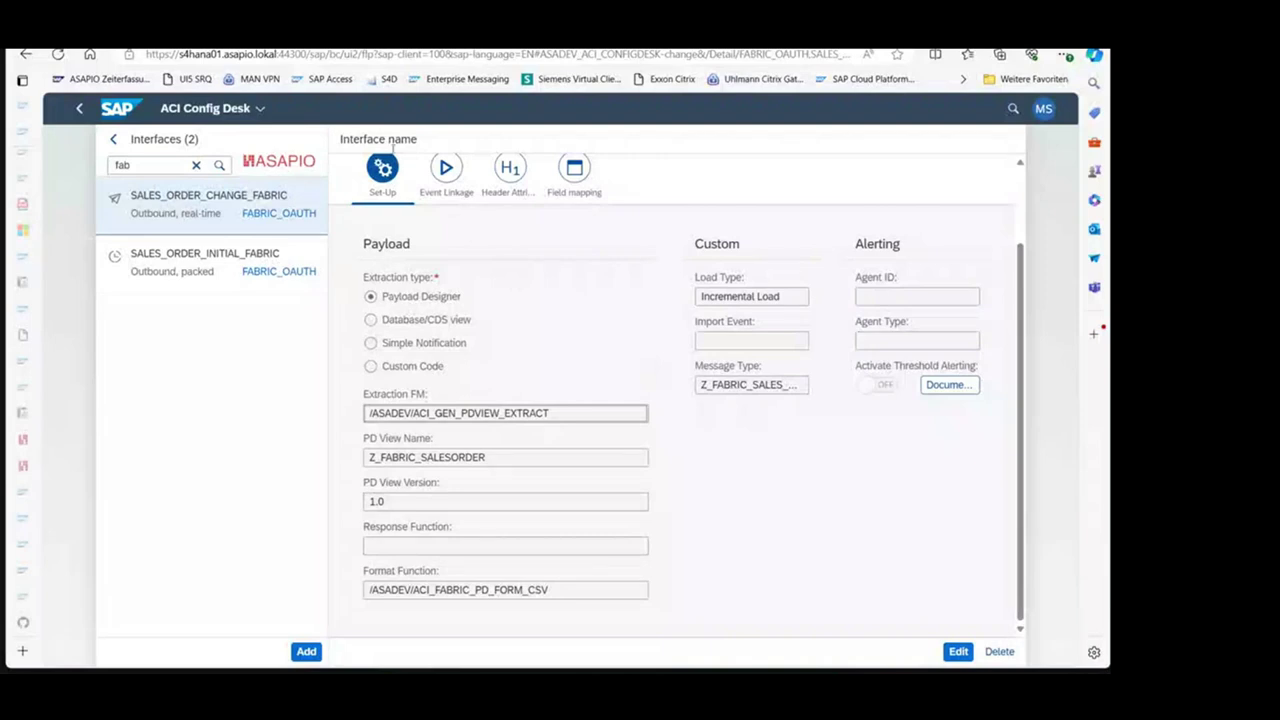
Review SALES_ORDER_CHANGE_FABRIC's BUS2032 event linkage, then its header attributes like /Files/SalesOrder.
{"action": "left_click", "coordinate": [446, 170]}
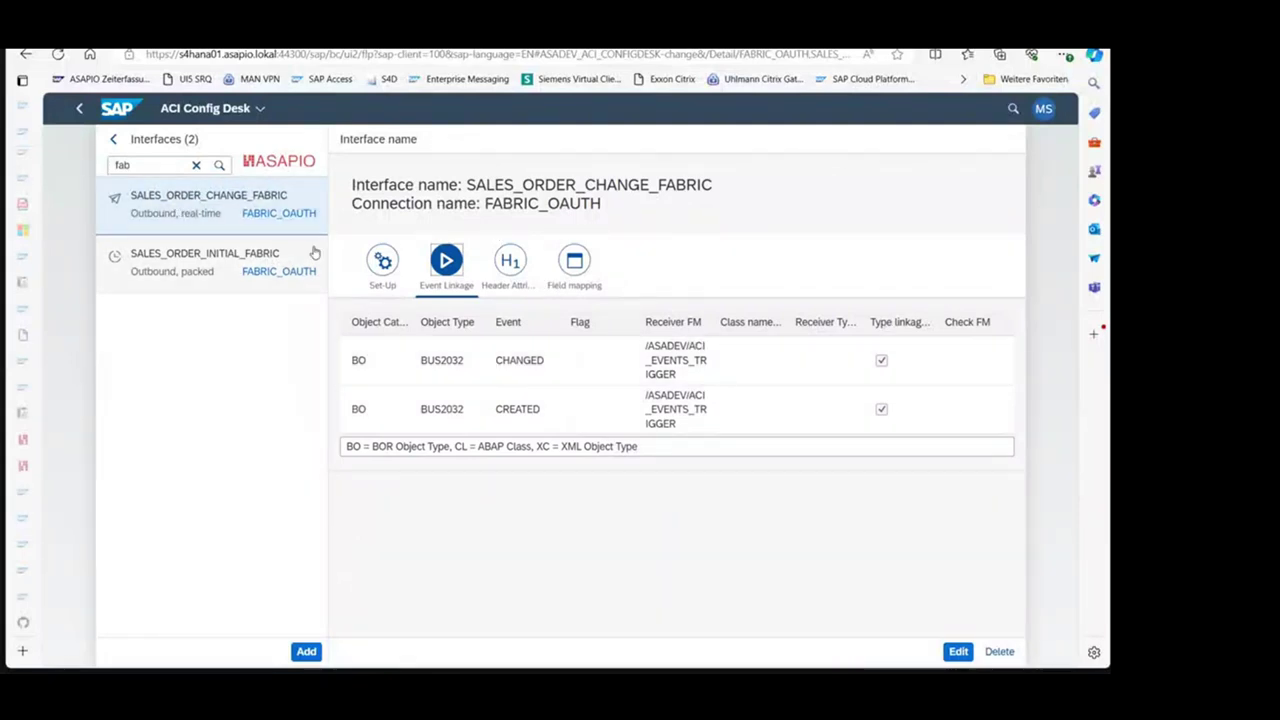
{"action": "left_click", "coordinate": [440, 259]}
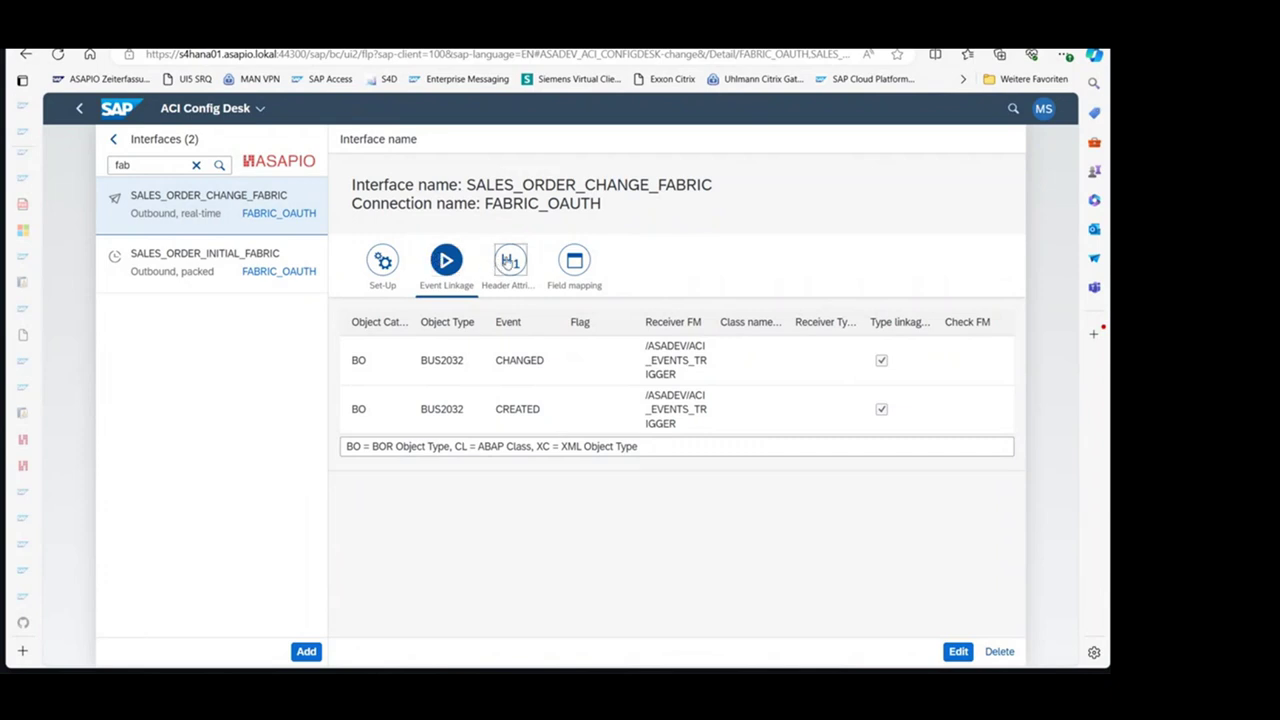
{"action": "left_click", "coordinate": [509, 262]}
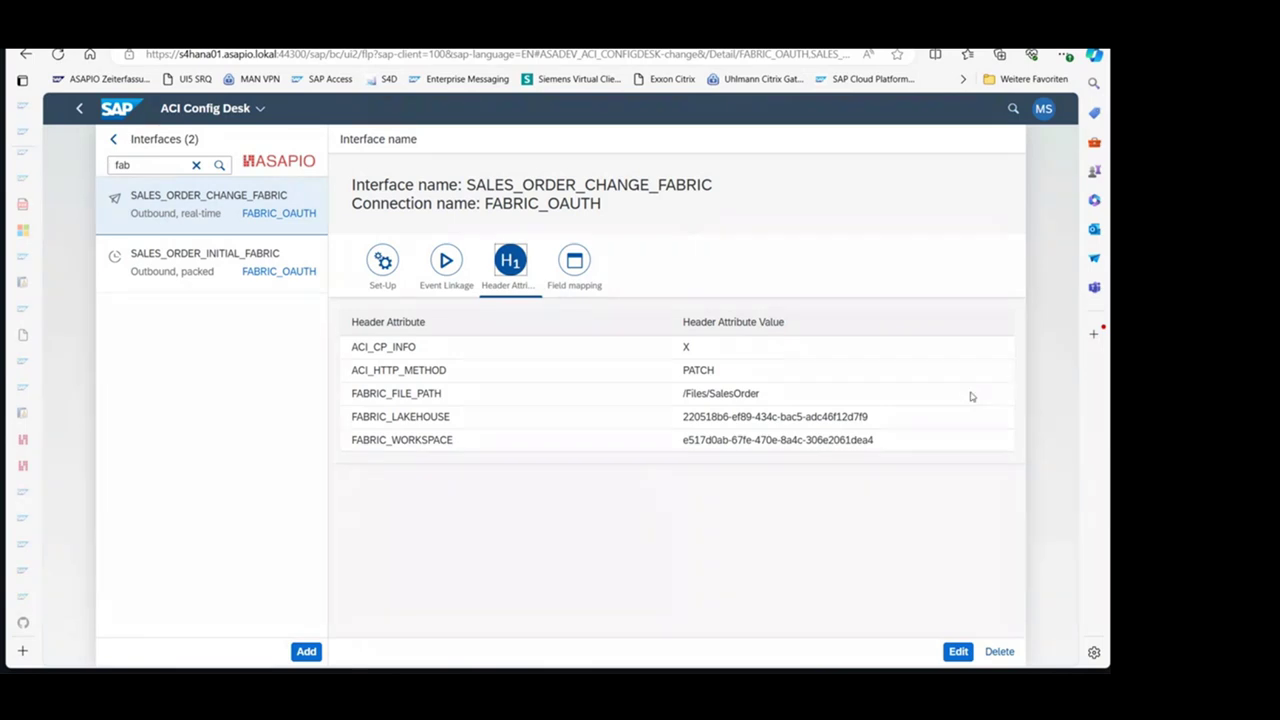
{"action": "left_click", "coordinate": [862, 415]}
{"action": "left_click_drag", "start_coordinate": [862, 416], "coordinate": [763, 377]}
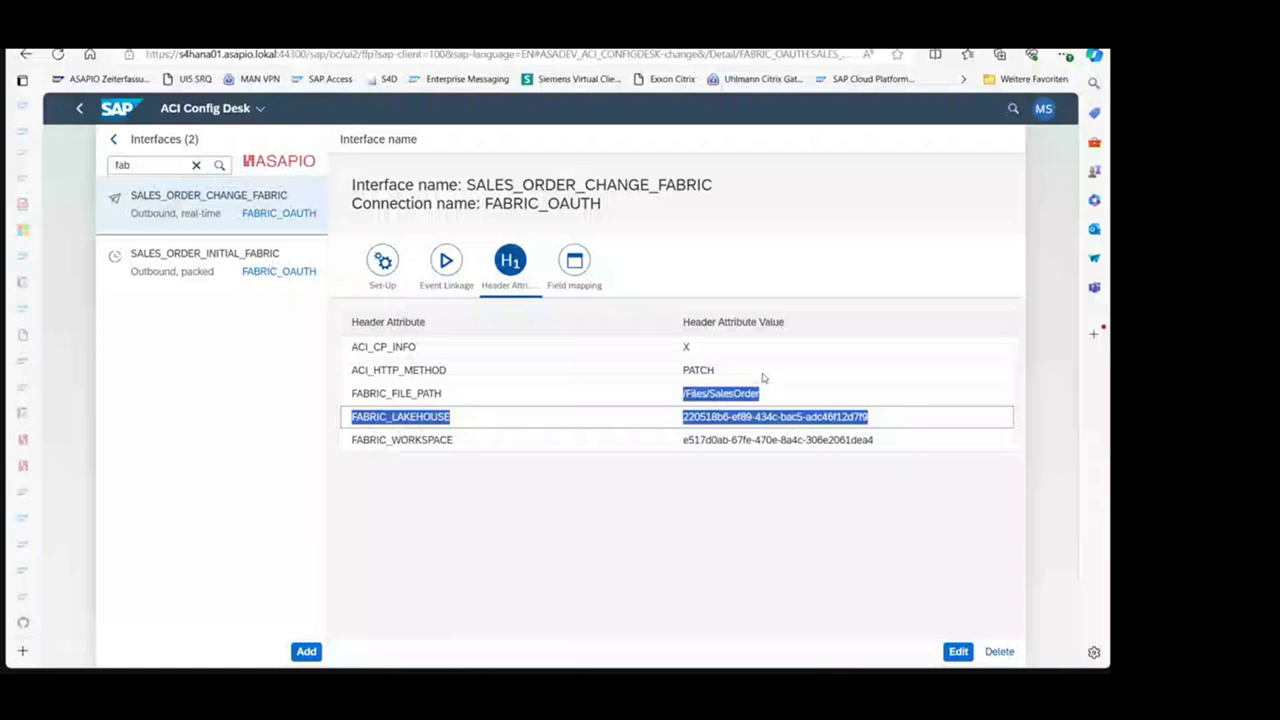
{"action": "left_click", "coordinate": [763, 392]}
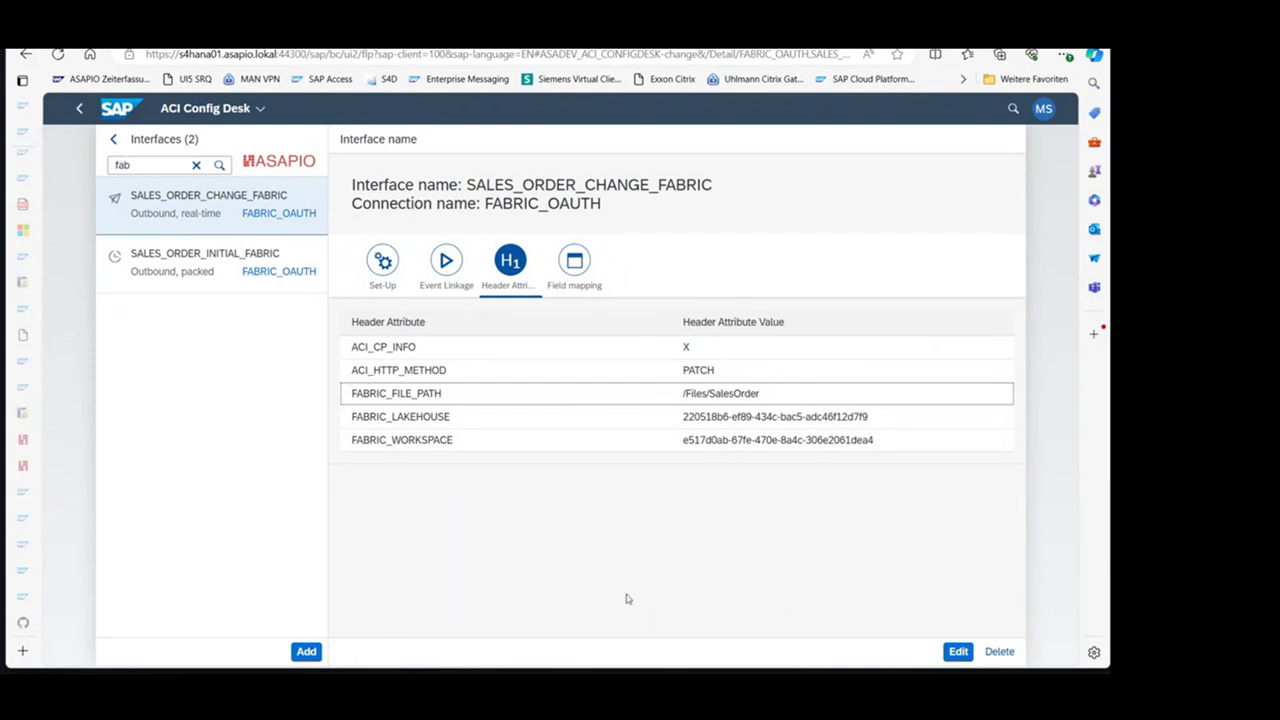
{"action": "mouse_move", "coordinate": [510, 700]}
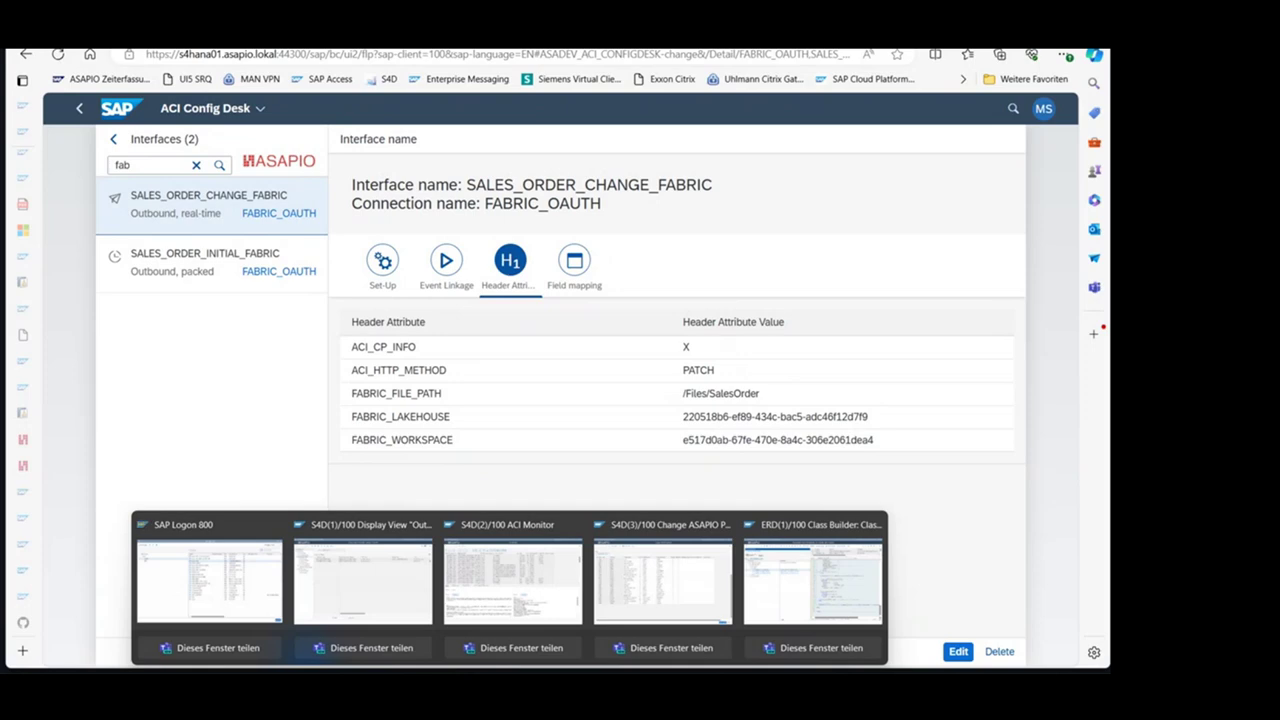
{"action": "mouse_move", "coordinate": [692, 594]}
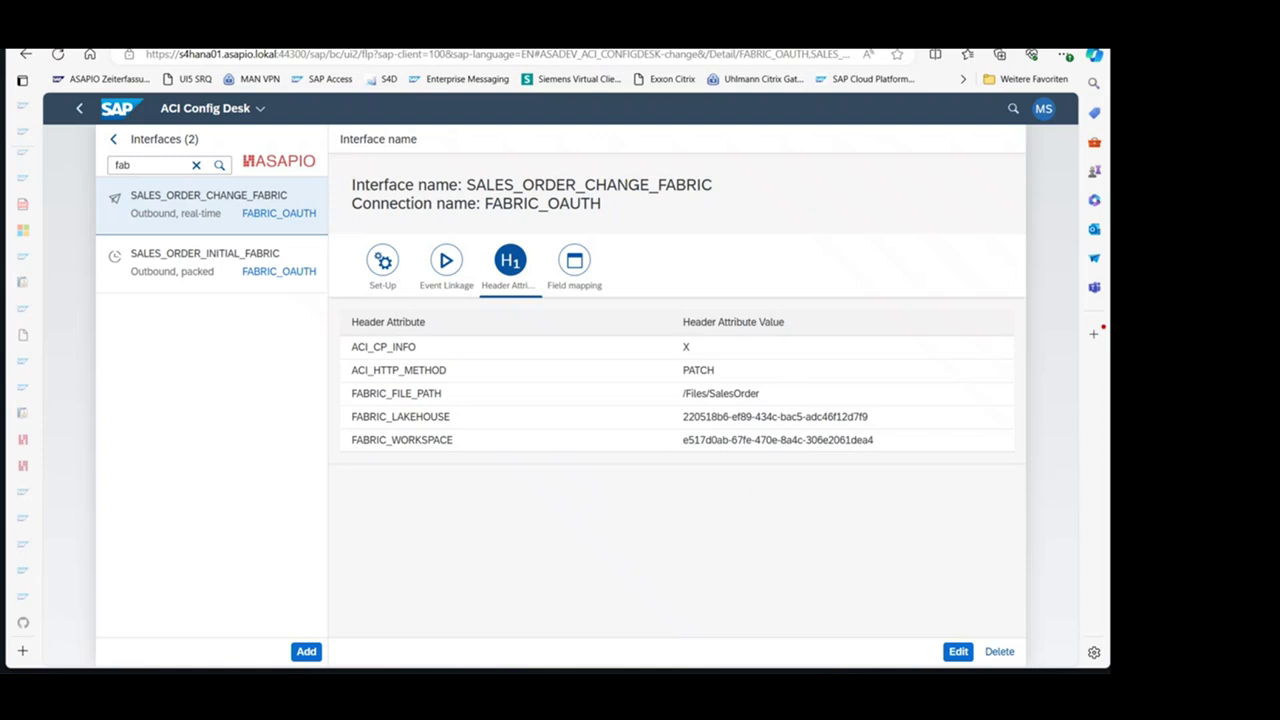
In SAP GUI, launch /ASADEV/DESIGN and open Z_FABRIC_SALESORDER version 1.0.
{"action": "key", "text": "alt+Tab"}
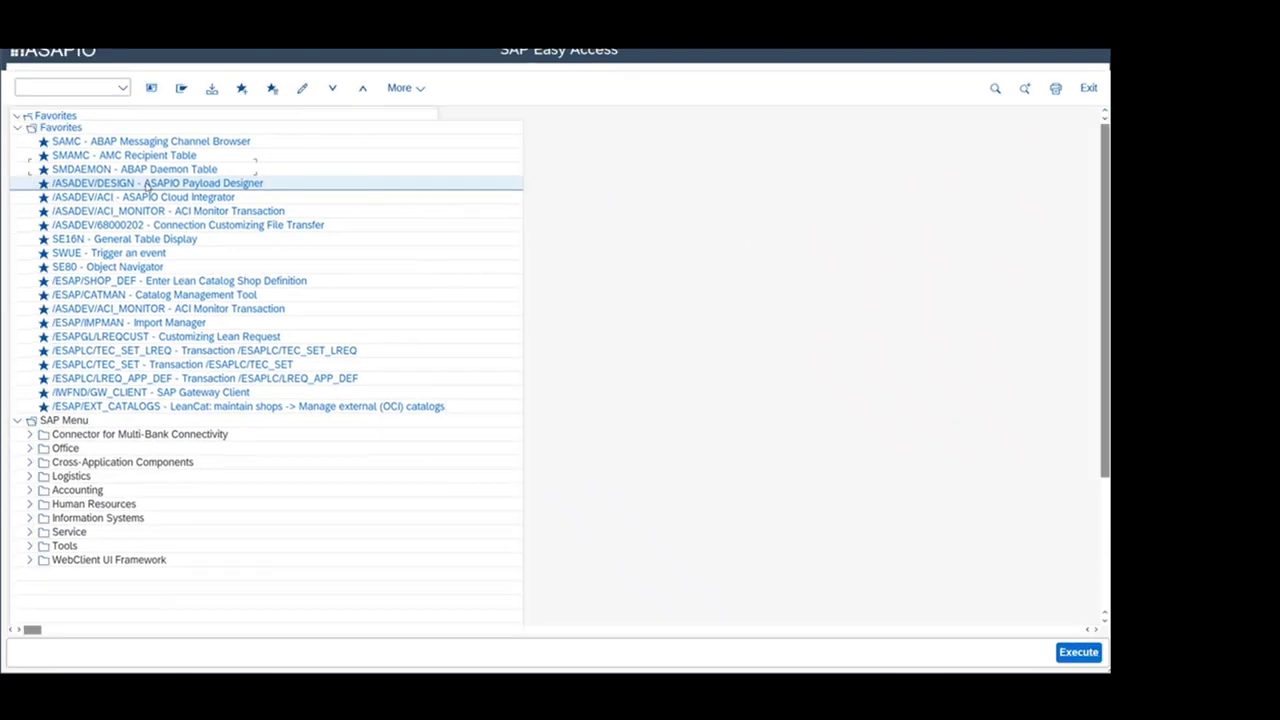
{"action": "double_click", "coordinate": [108, 200]}
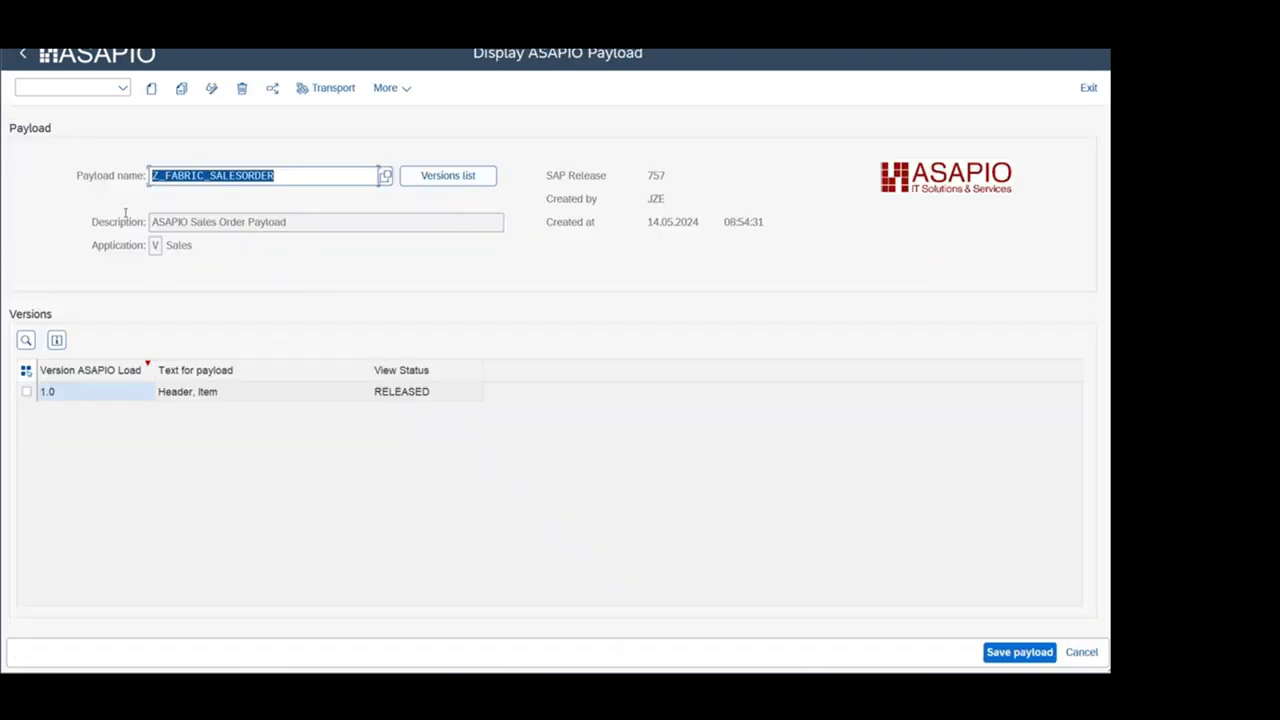
{"action": "left_click", "coordinate": [63, 394]}
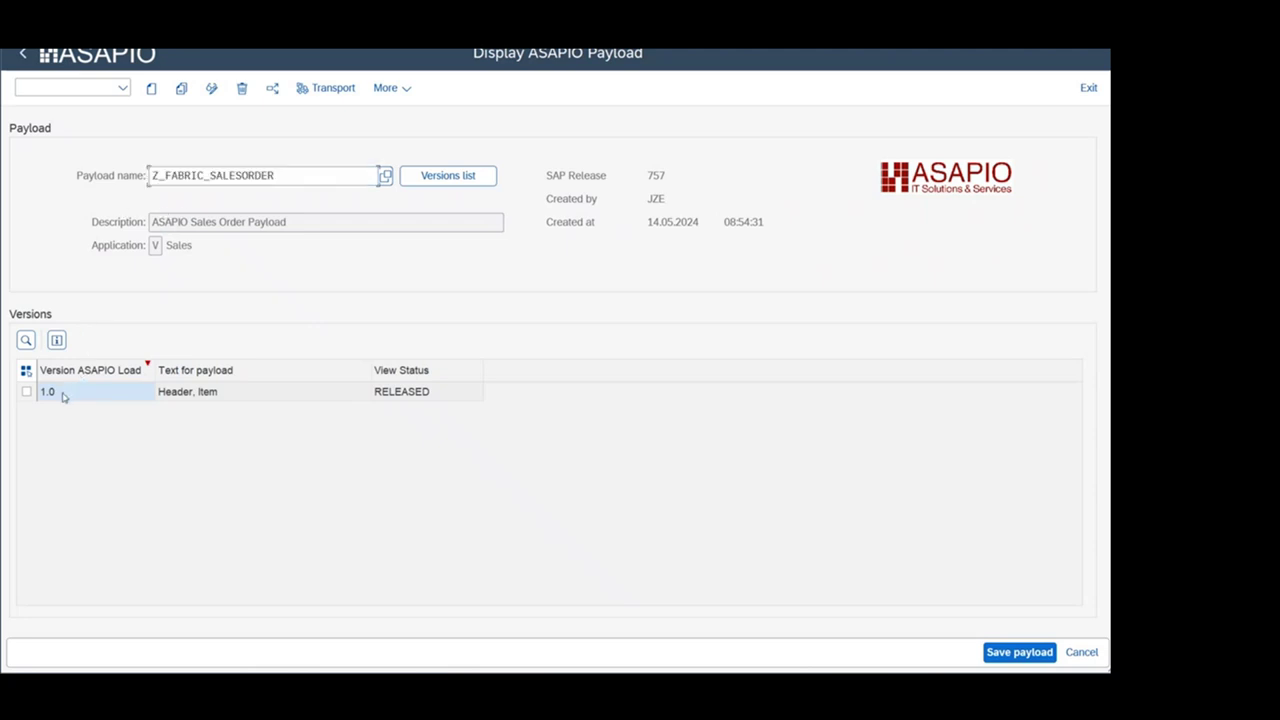
{"action": "double_click", "coordinate": [81, 396]}
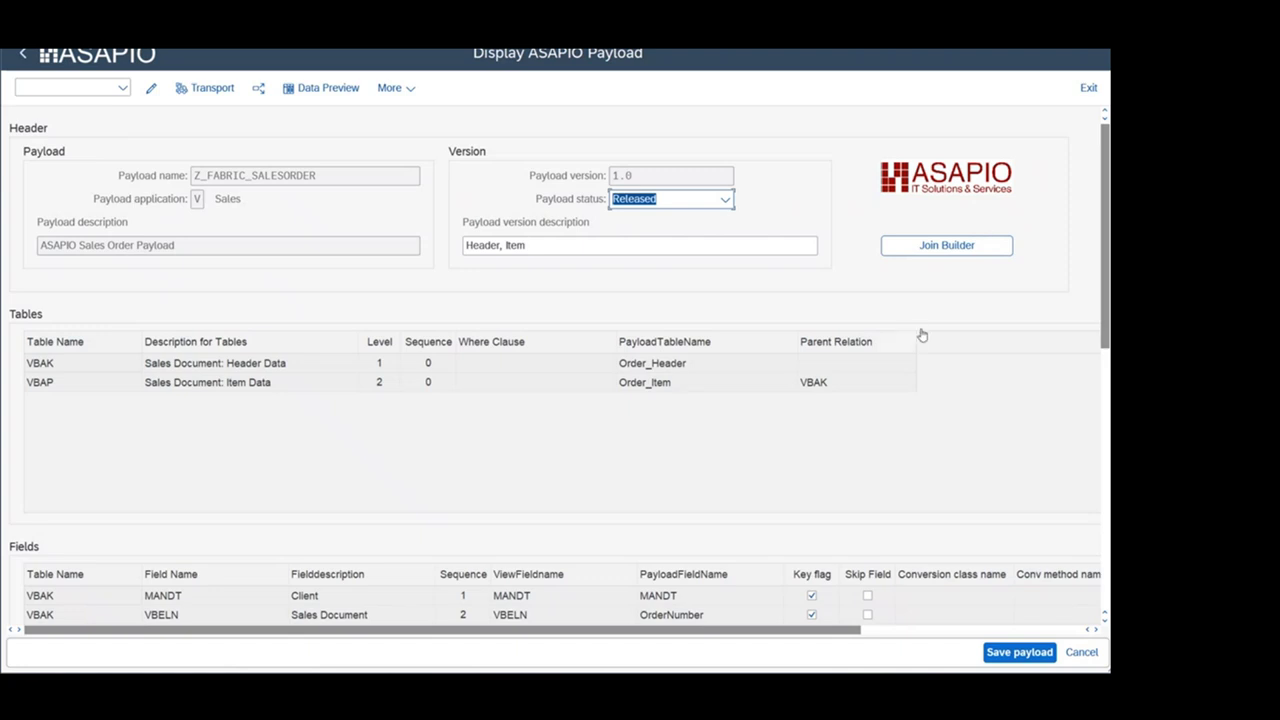
View the VBAK/VBAP join diagram in the Join Builder, then return to the version 1.0 field list.
{"action": "left_click", "coordinate": [954, 247]}
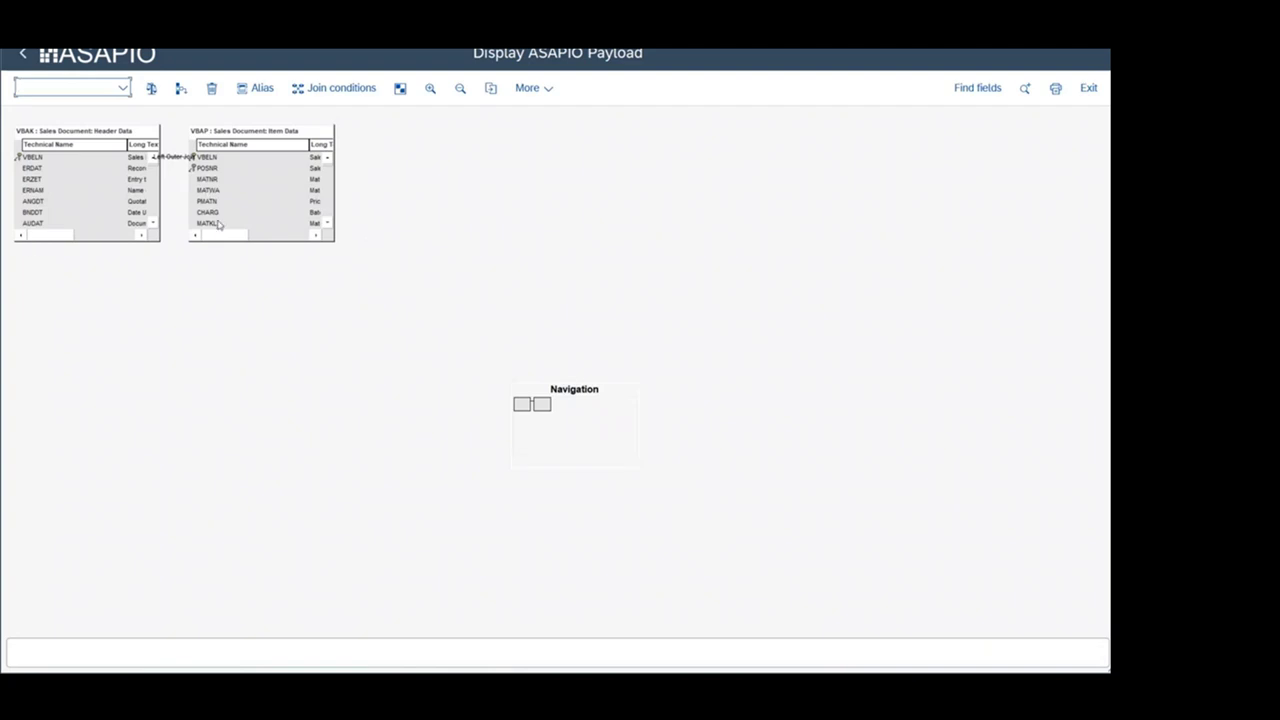
{"action": "left_click", "coordinate": [29, 60]}
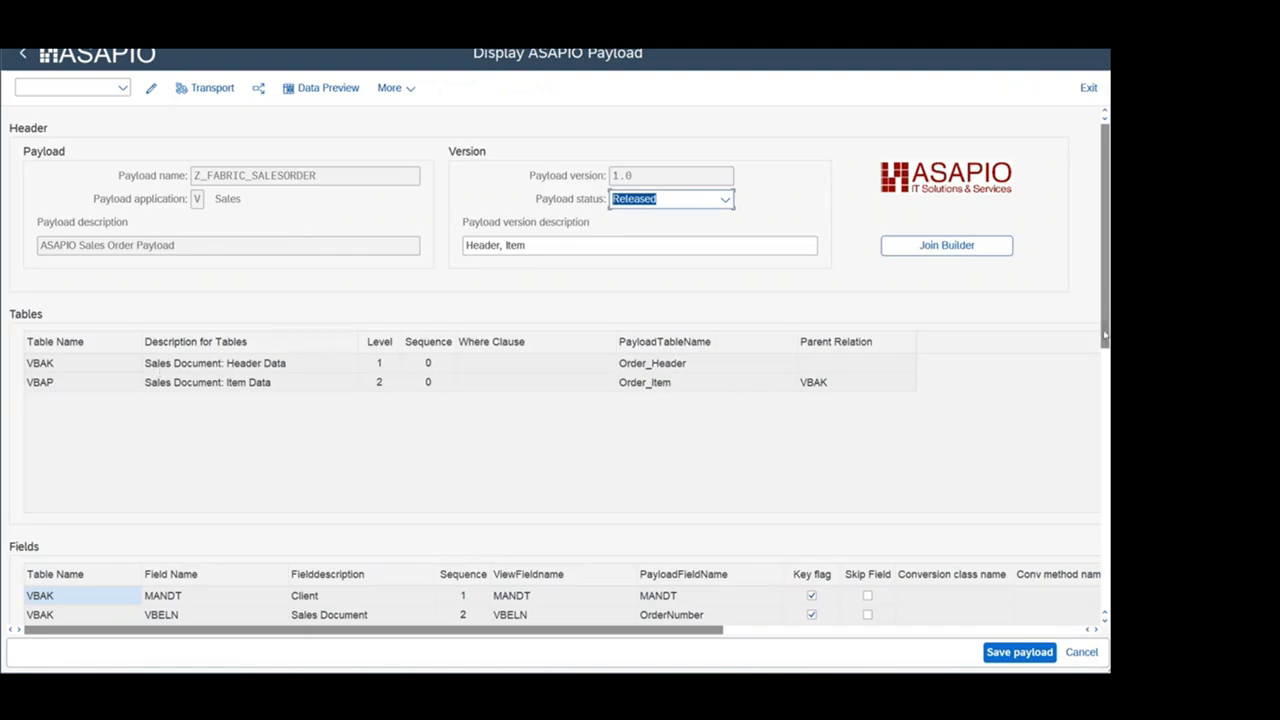
{"action": "left_click_drag", "start_coordinate": [1105, 330], "coordinate": [1102, 450]}
Scroll through the mapped fields, then go back to the Z_FABRIC_SALESORDER payload overview.
{"action": "scroll", "coordinate": [1102, 450], "scroll_direction": "down", "scroll_amount": 4}
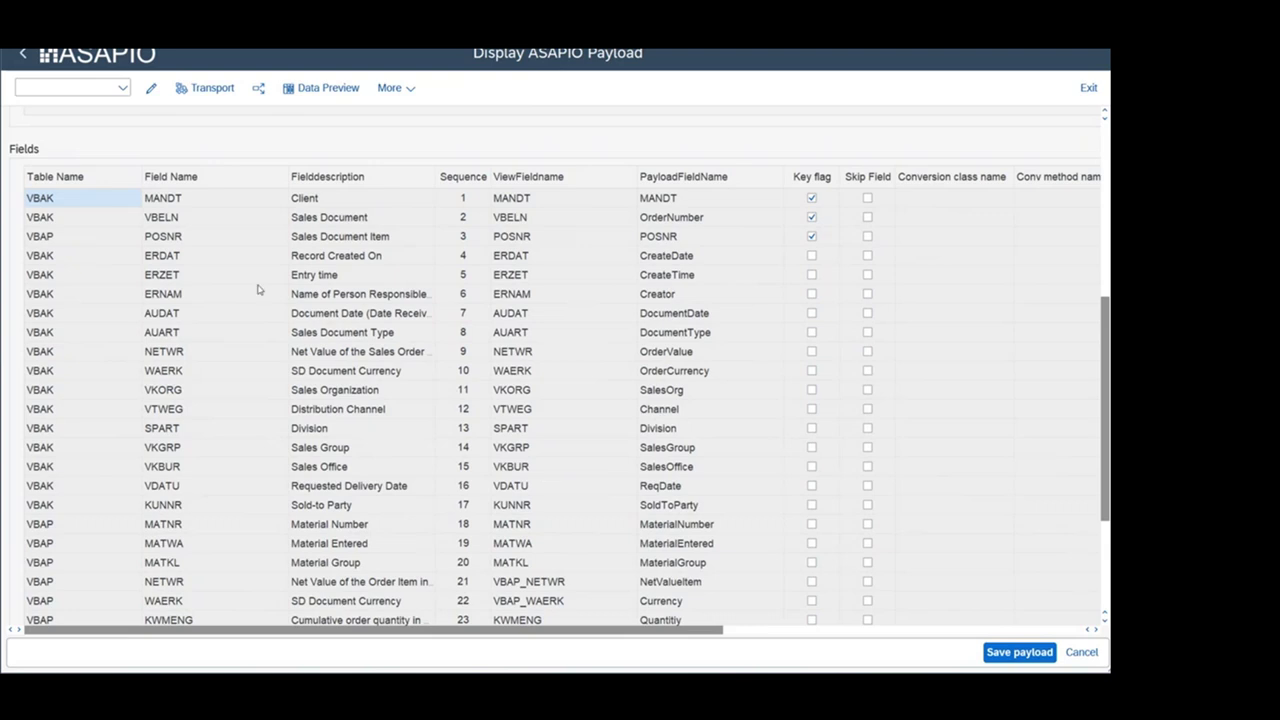
{"action": "left_click", "coordinate": [23, 53]}
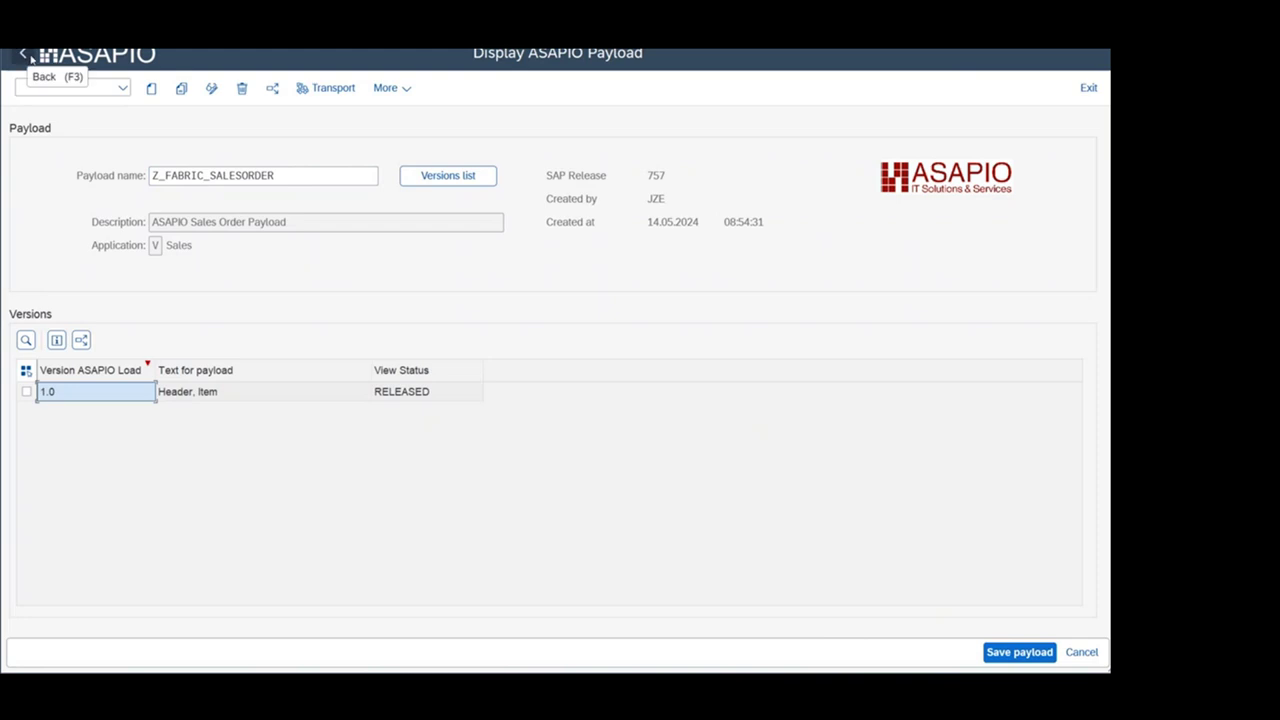
Open sales order 243 for changing in VA02.
{"action": "left_click", "coordinate": [26, 55]}
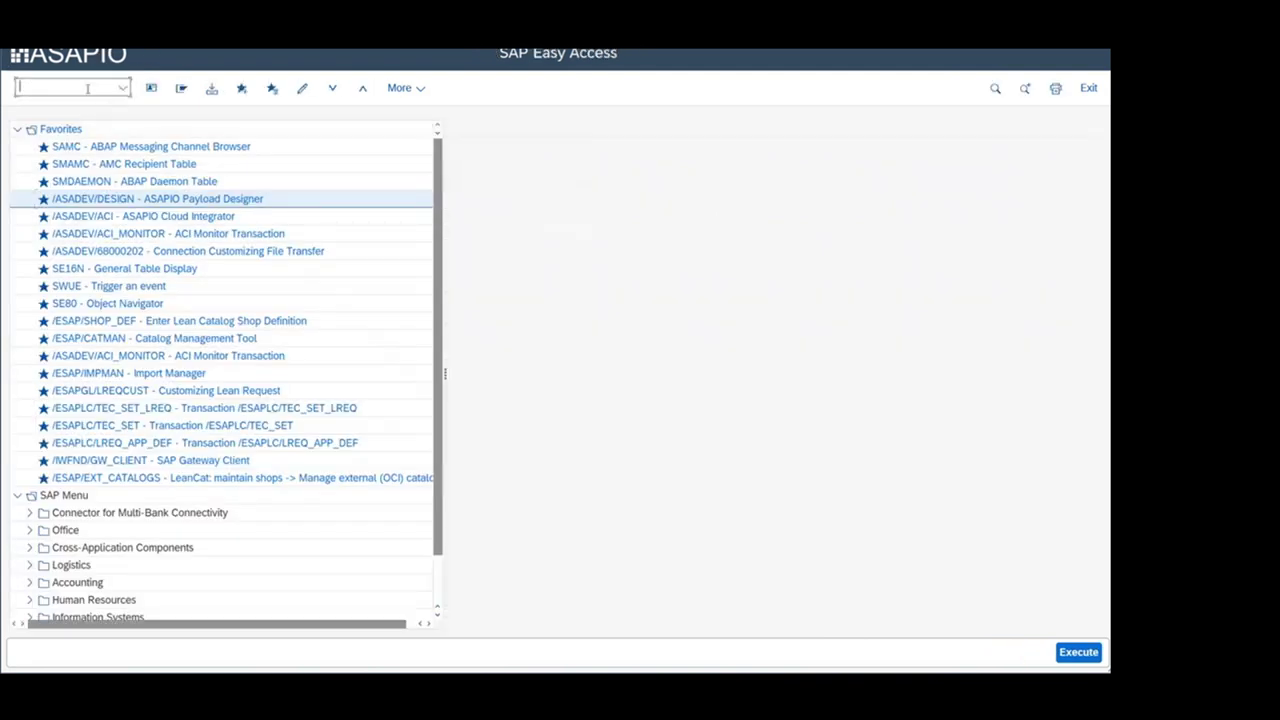
{"action": "type", "text": "/mva0"}
{"action": "key", "text": "Return"}
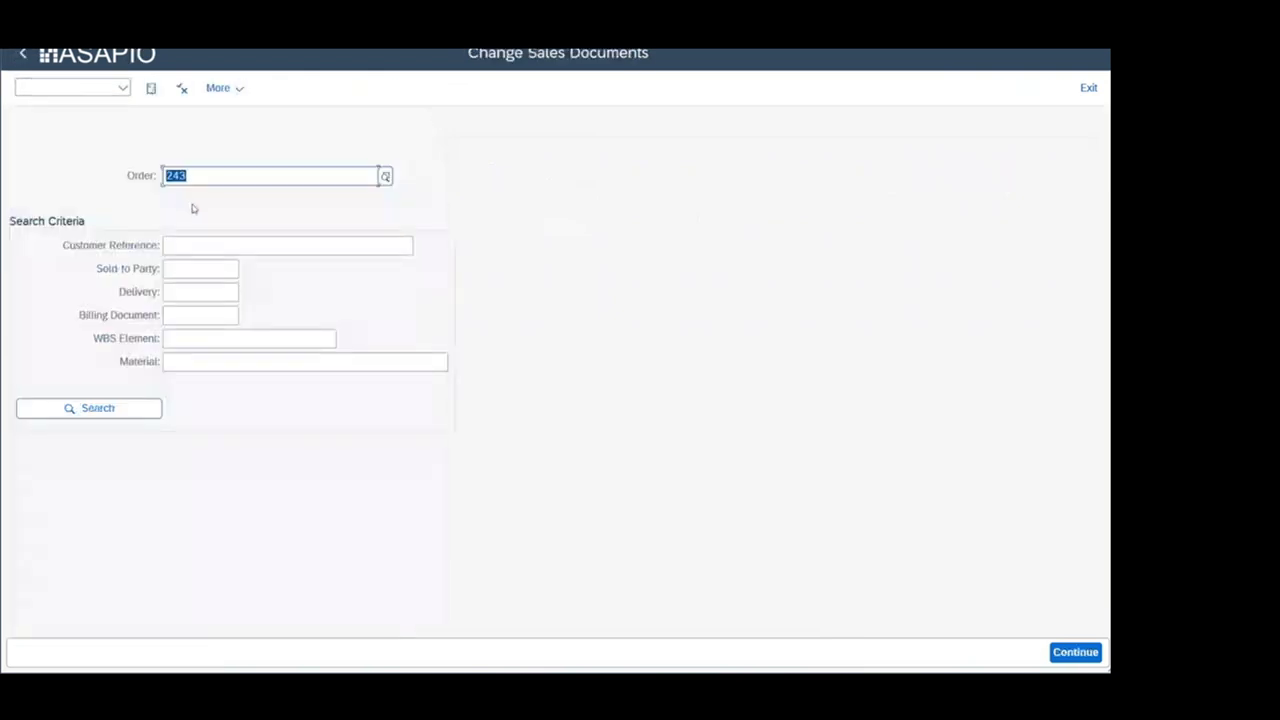
{"action": "key", "text": "Return"}
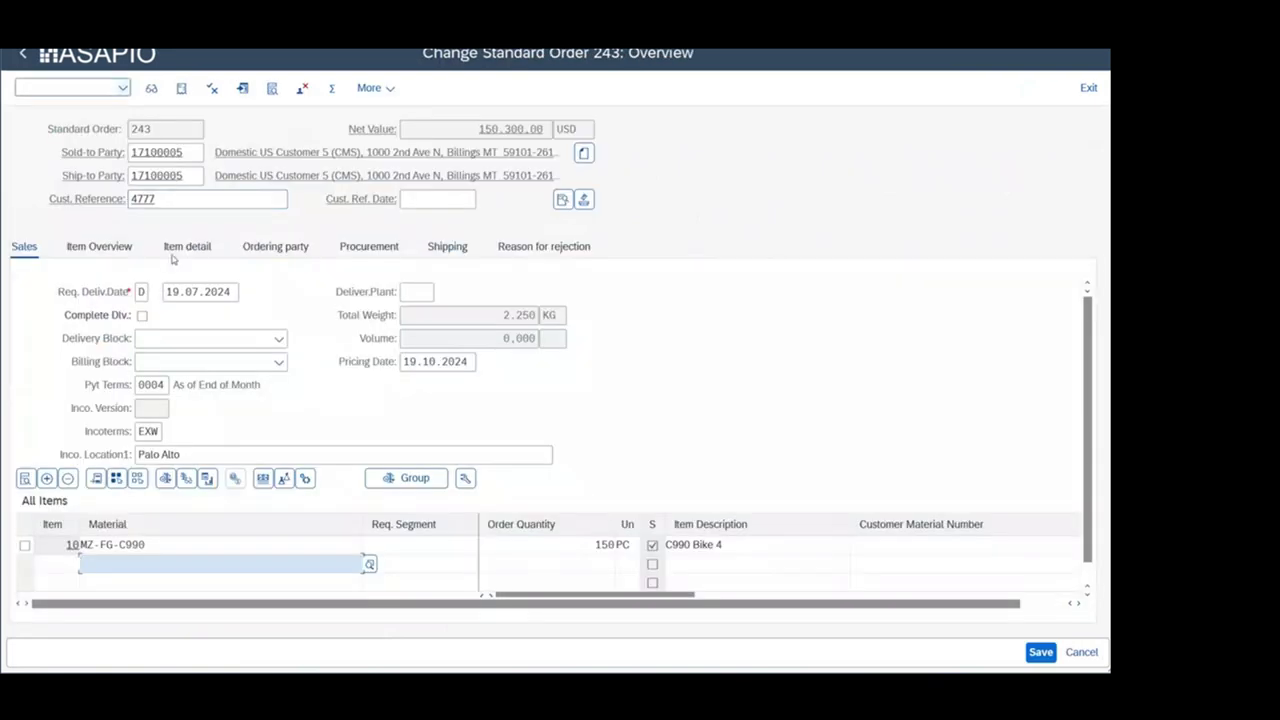
Change item 10's order quantity from 150 to 1150 and save, passing the availability and credit checks.
{"action": "left_click", "coordinate": [627, 304]}
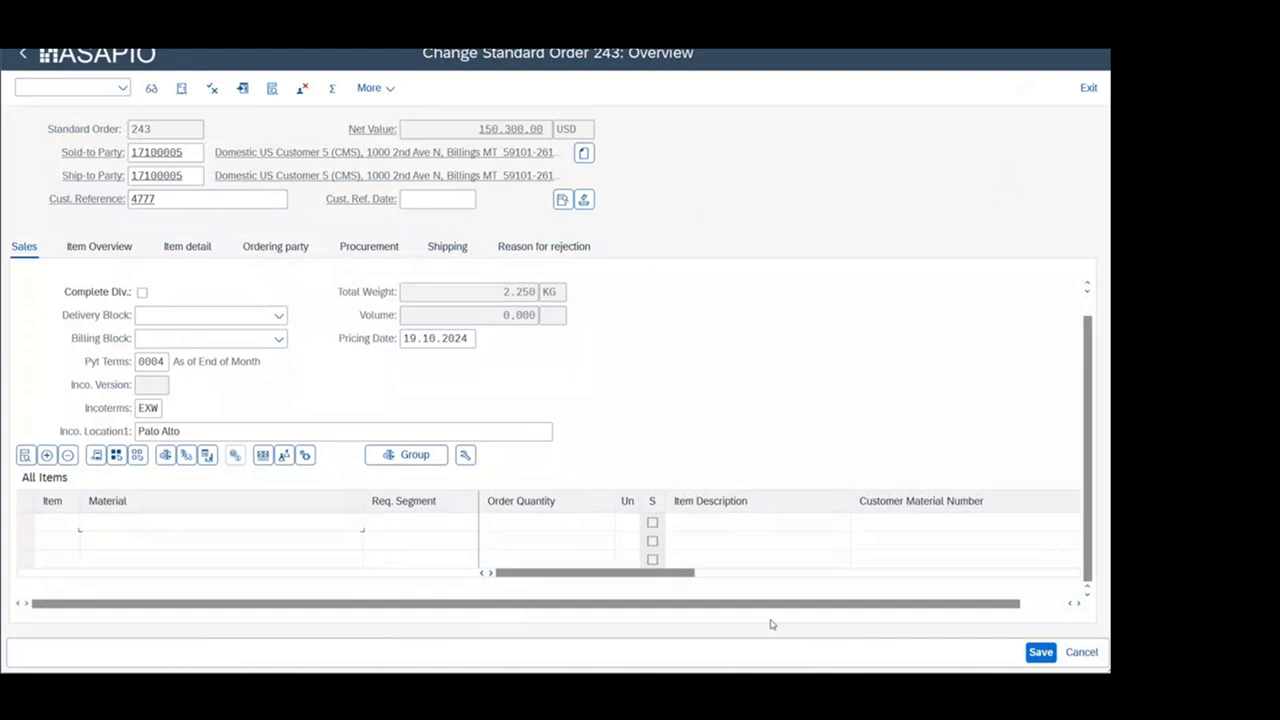
{"action": "left_click", "coordinate": [603, 532]}
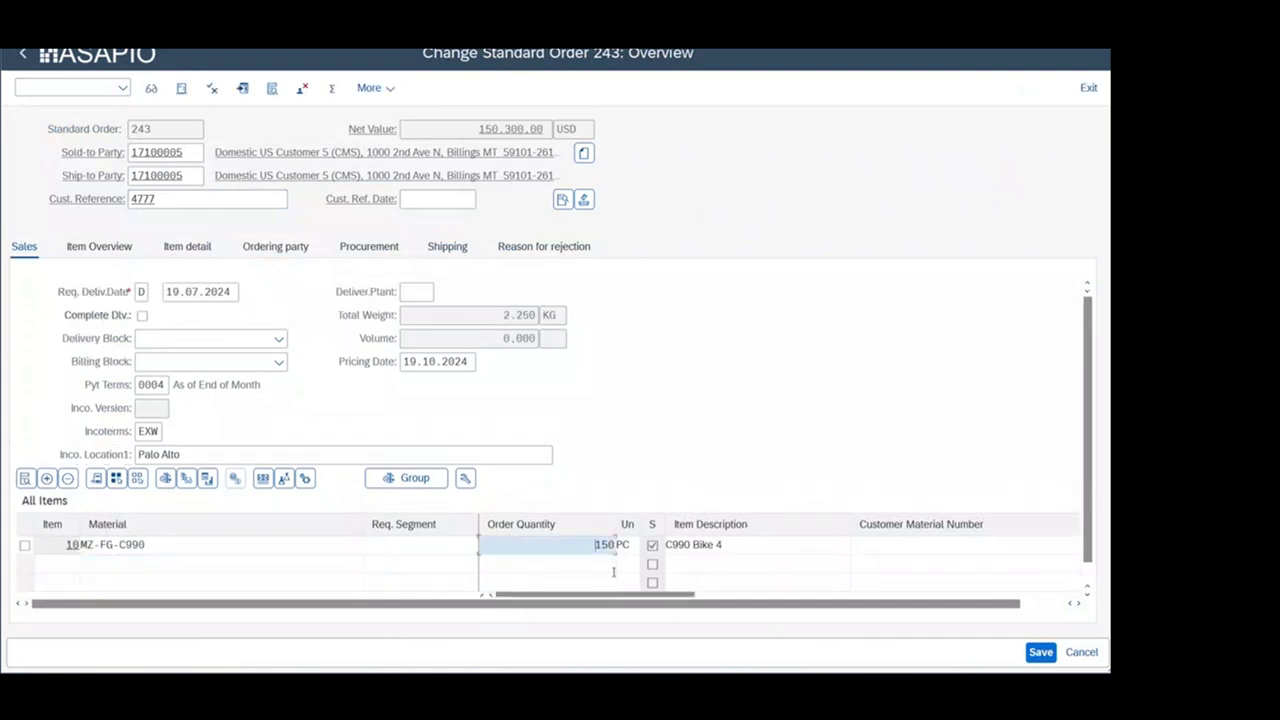
{"action": "type", "text": "1"}
{"action": "left_click", "coordinate": [1041, 652]}
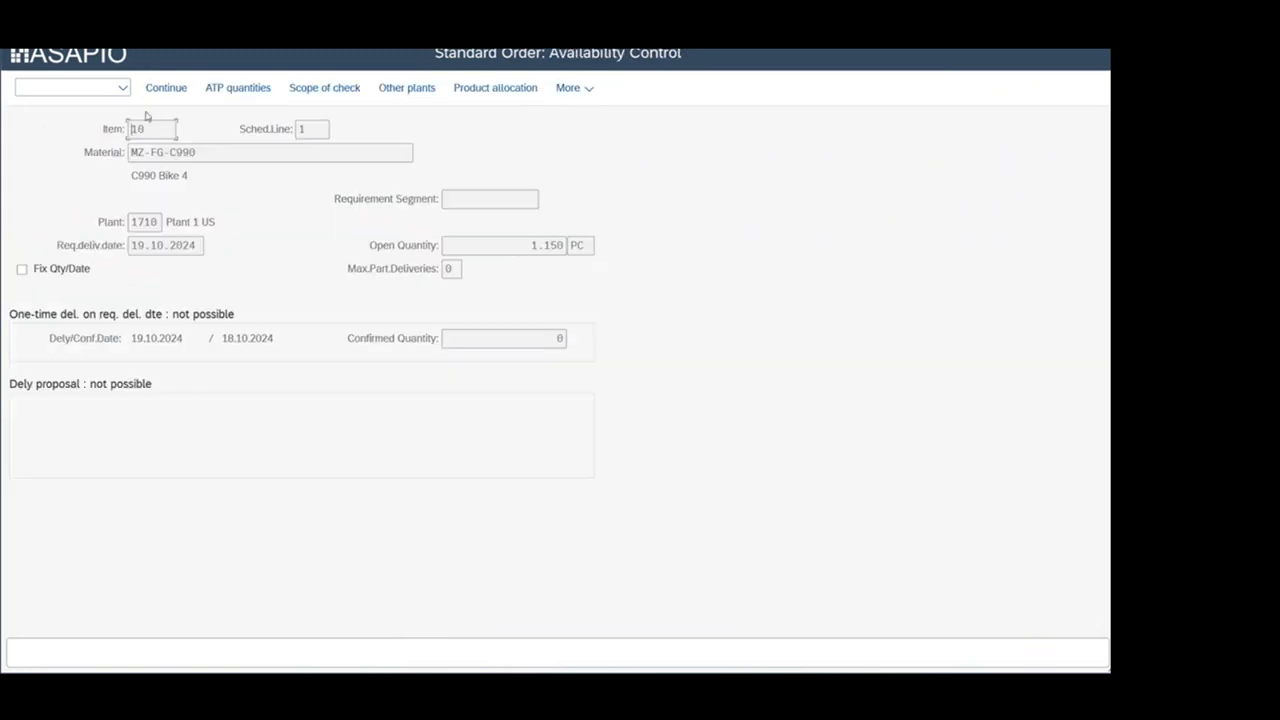
{"action": "left_click", "coordinate": [176, 88]}
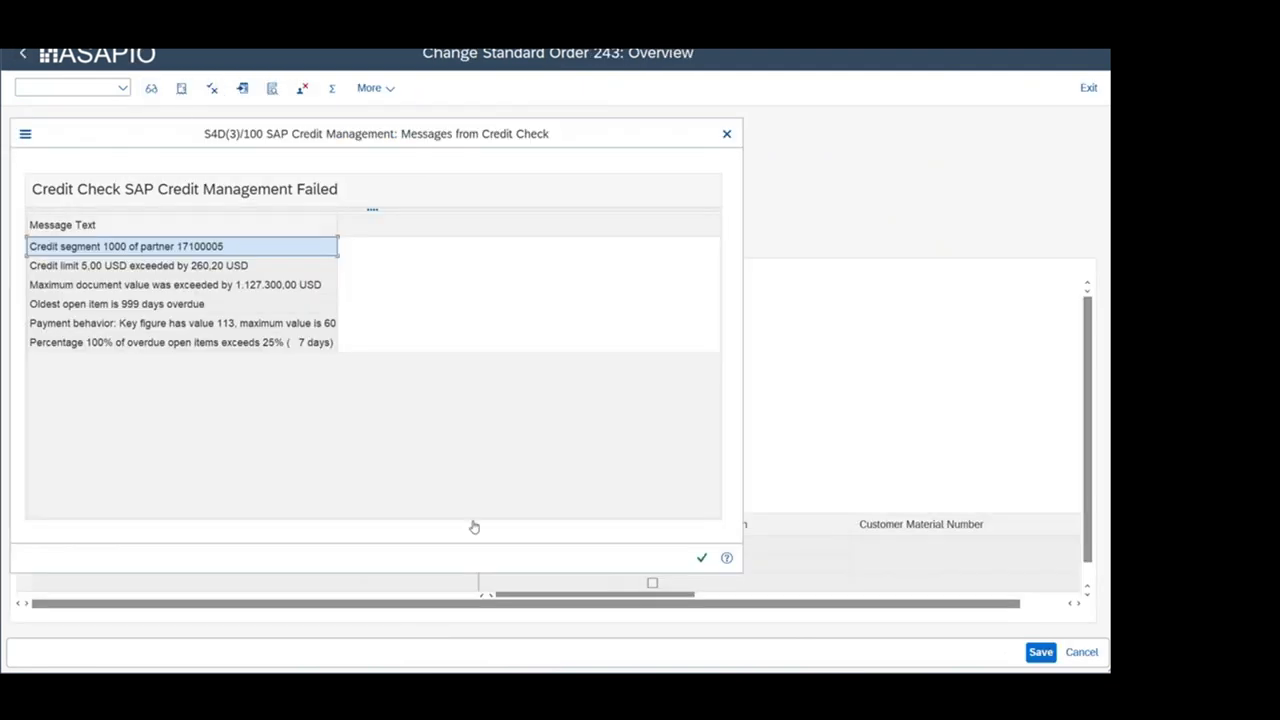
{"action": "left_click", "coordinate": [702, 558]}
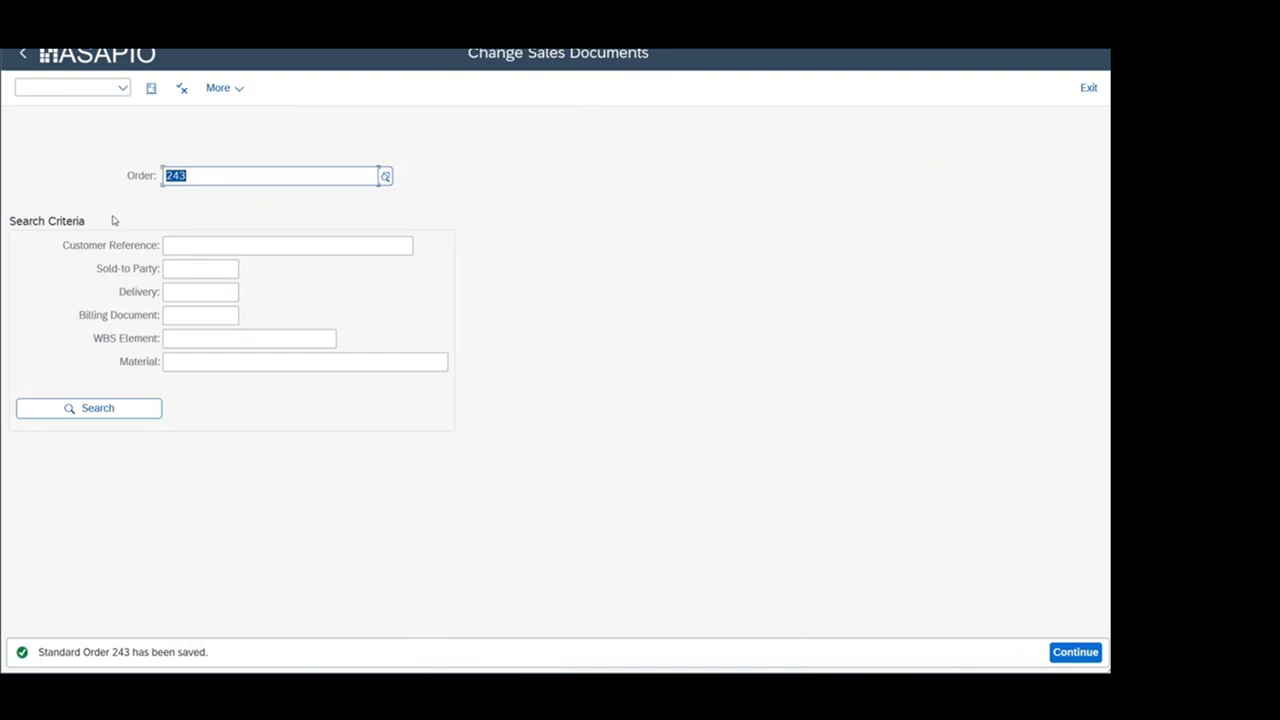
{"action": "left_click", "coordinate": [71, 87]}
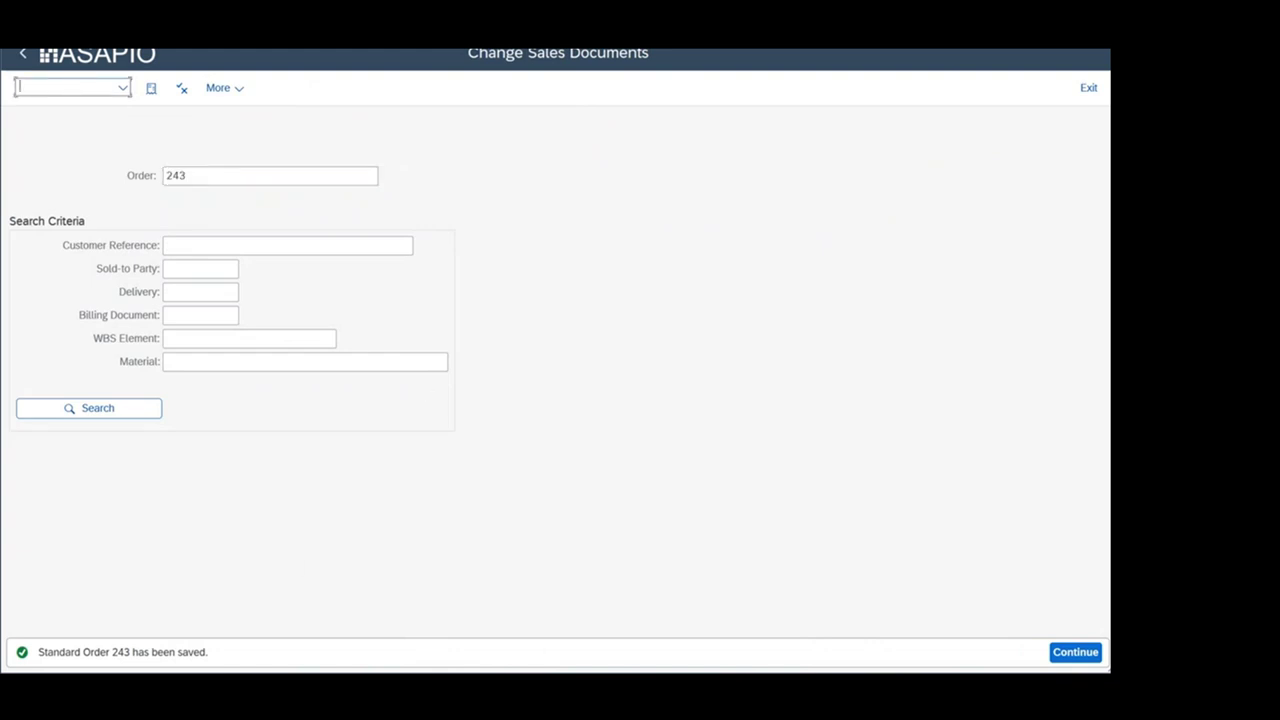
Refresh the AsapioDemoLakehouse so the new aci_sales_order CSV appears under Files > SalesOrder.
{"action": "mouse_move", "coordinate": [478, 700]}
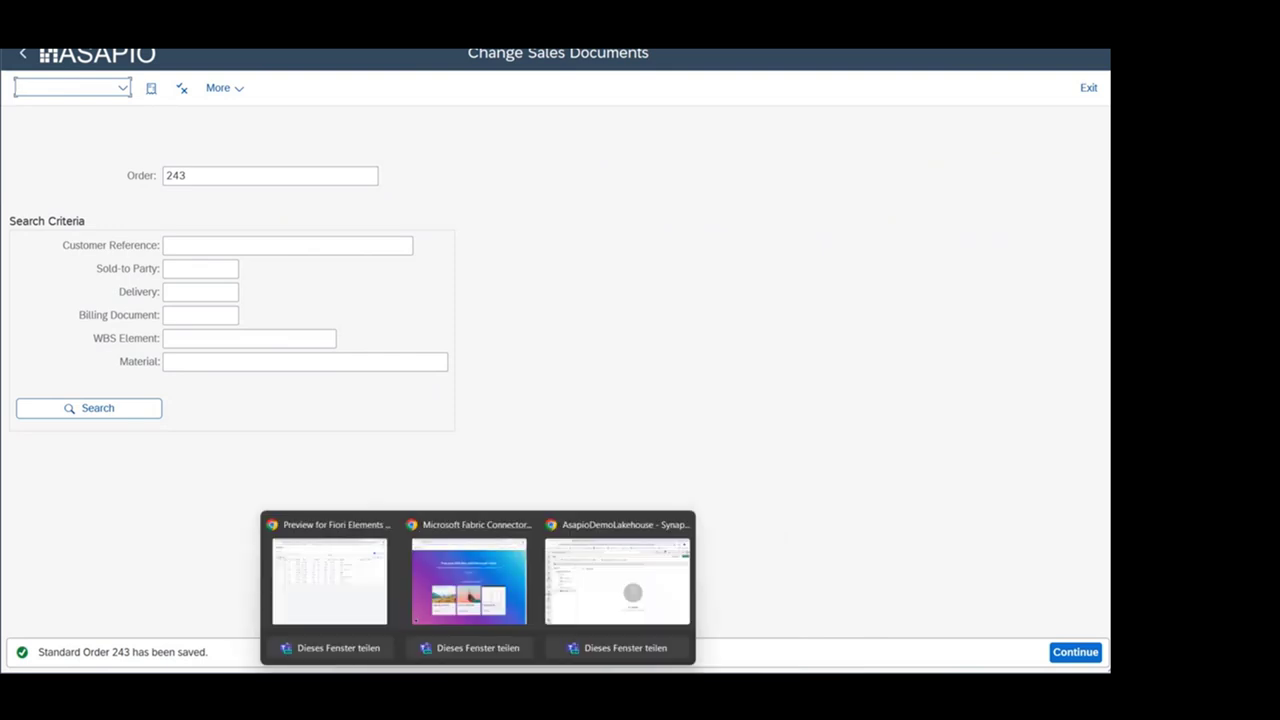
{"action": "left_click", "coordinate": [608, 603]}
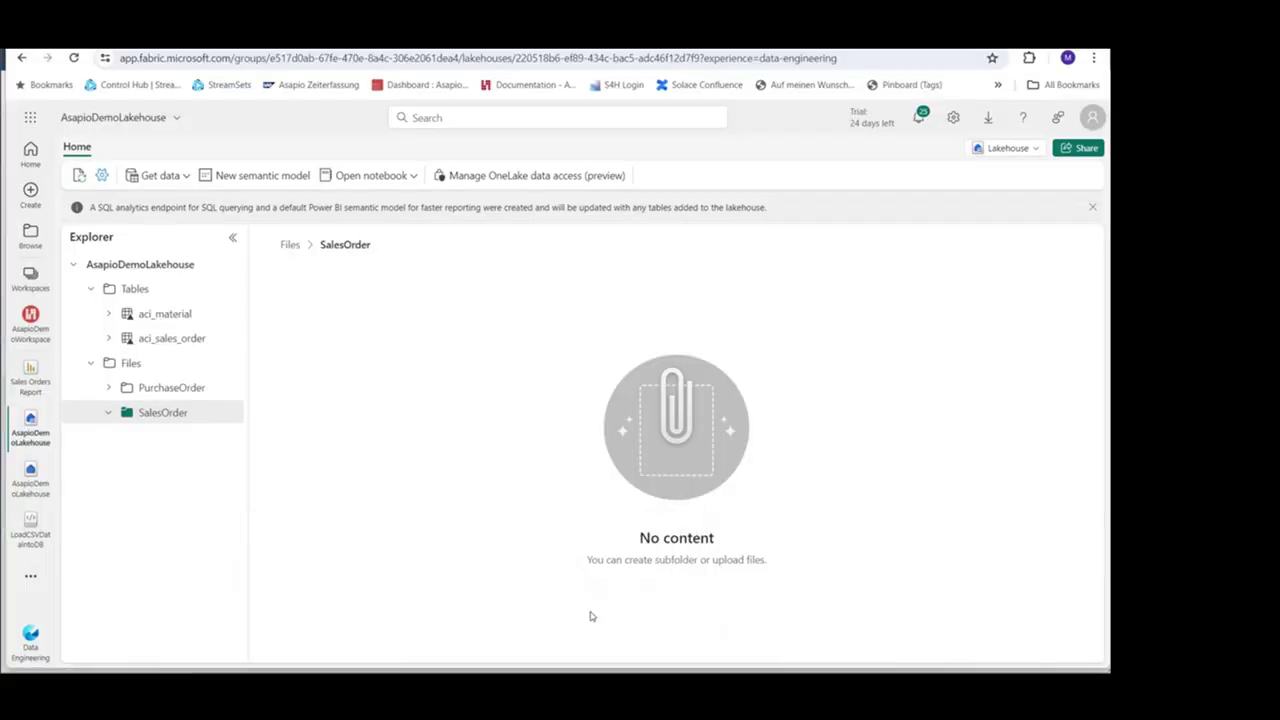
{"action": "left_click", "coordinate": [80, 177]}
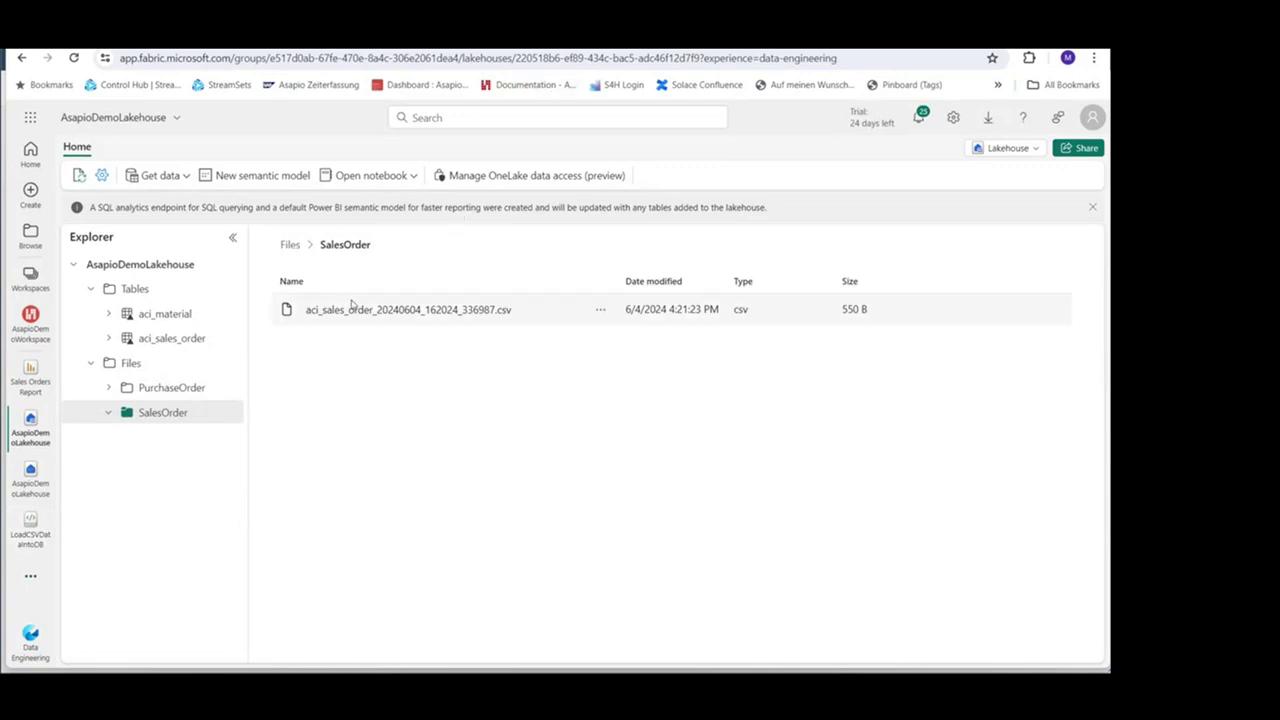
{"action": "left_click", "coordinate": [457, 318]}
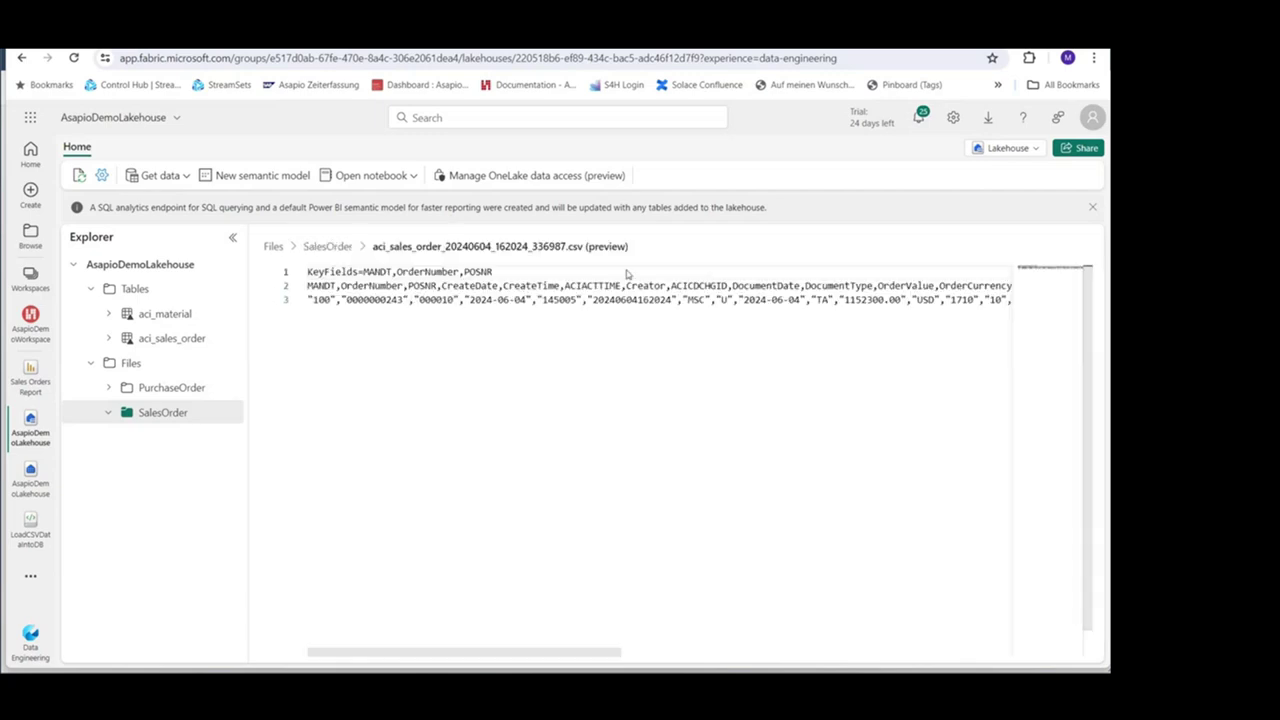
{"action": "left_click", "coordinate": [395, 299]}
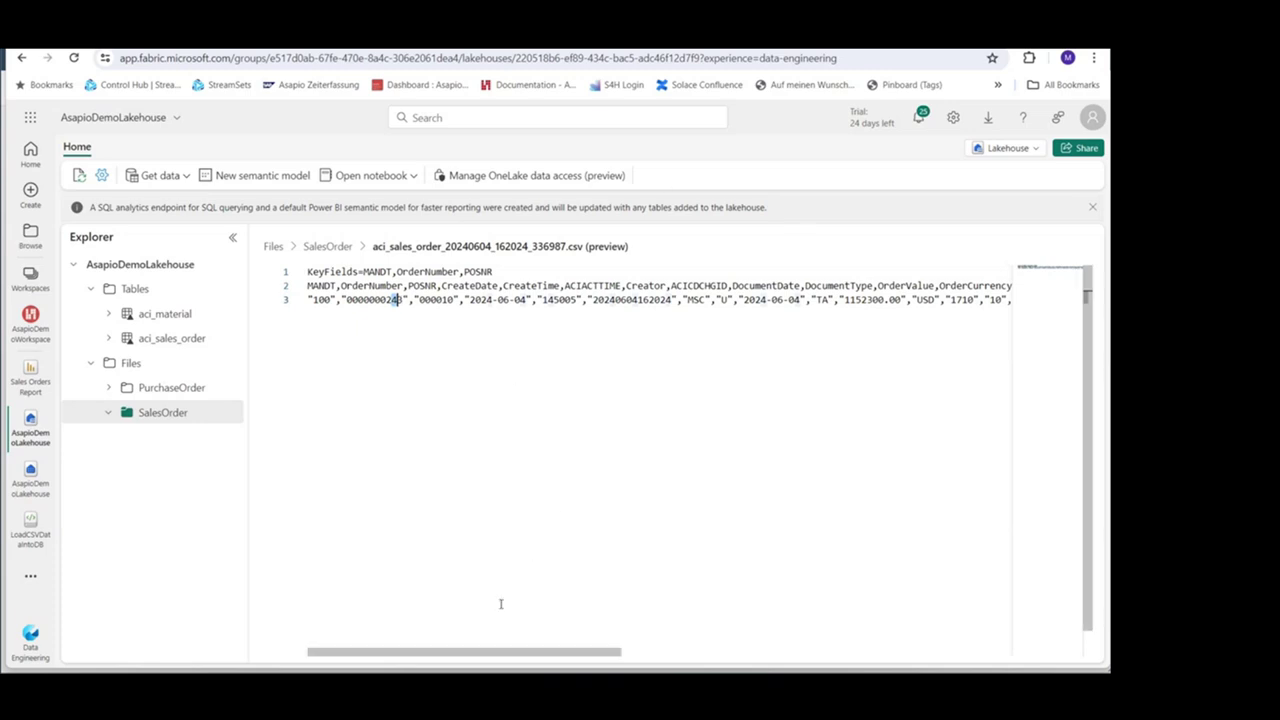
{"action": "left_click_drag", "start_coordinate": [532, 651], "coordinate": [812, 655]}
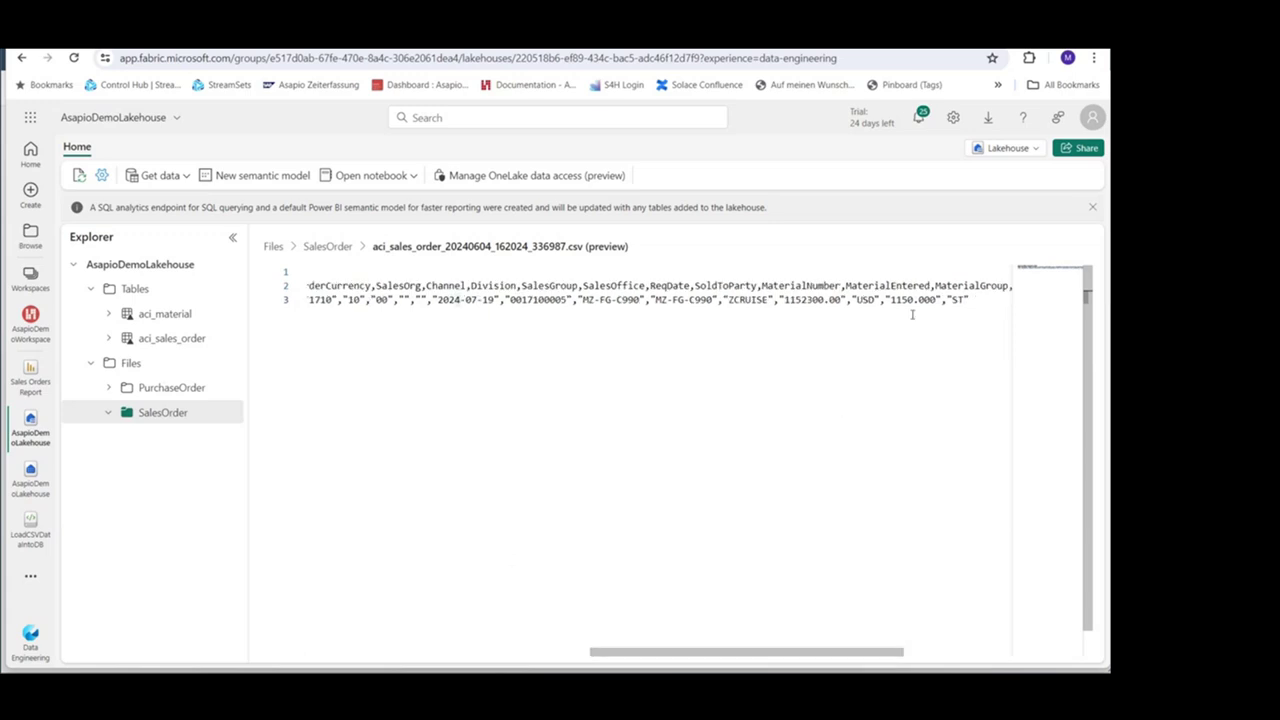
{"action": "left_click_drag", "start_coordinate": [891, 300], "coordinate": [919, 300]}
{"action": "left_click", "coordinate": [525, 467]}
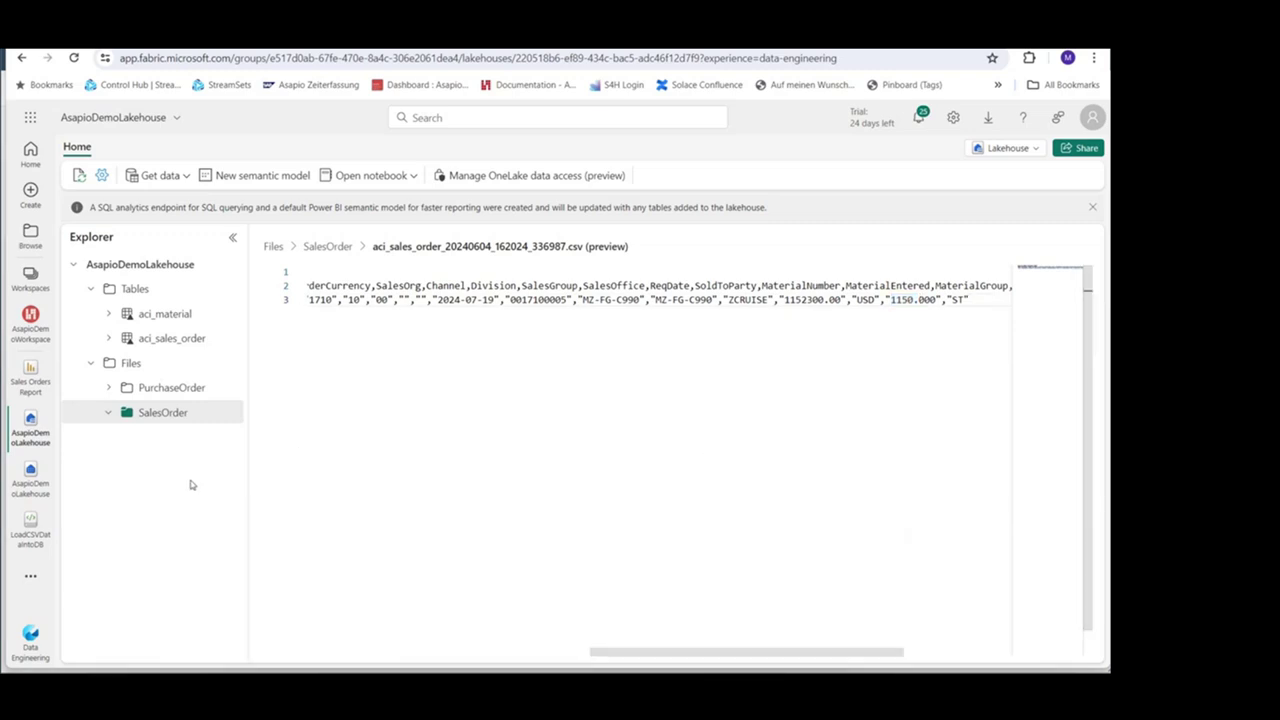
{"action": "key", "text": "alt+Tab"}
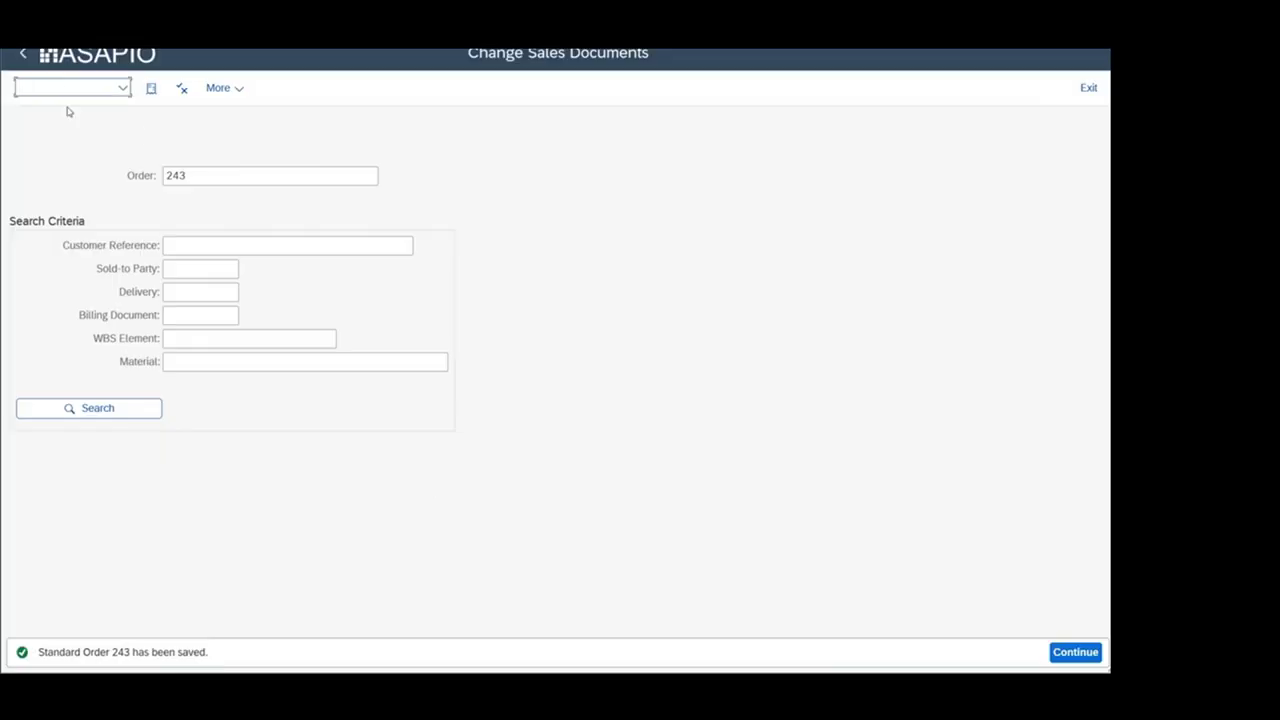
Return to the SAP main menu with /n and run /ASADEV/ACI_MONITOR for cloud instance FABRIC_OAUTH.
{"action": "type", "text": "/n"}
{"action": "key", "text": "Return"}
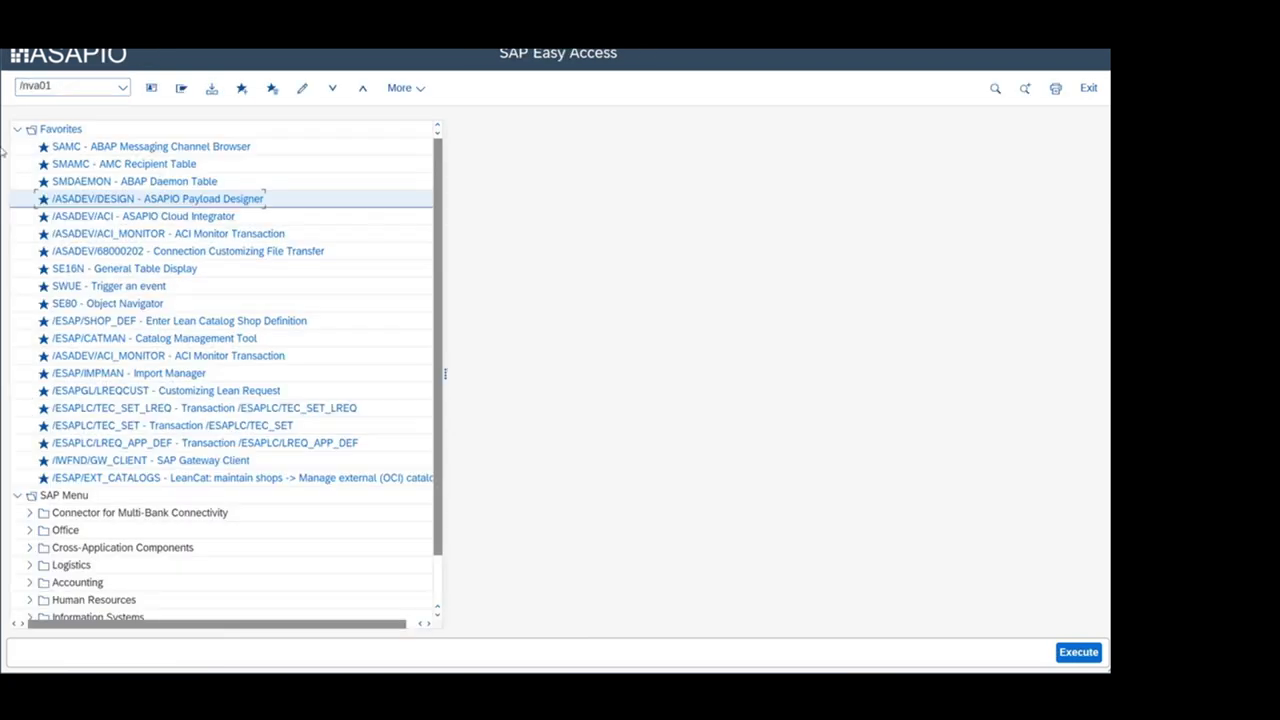
{"action": "double_click", "coordinate": [130, 234]}
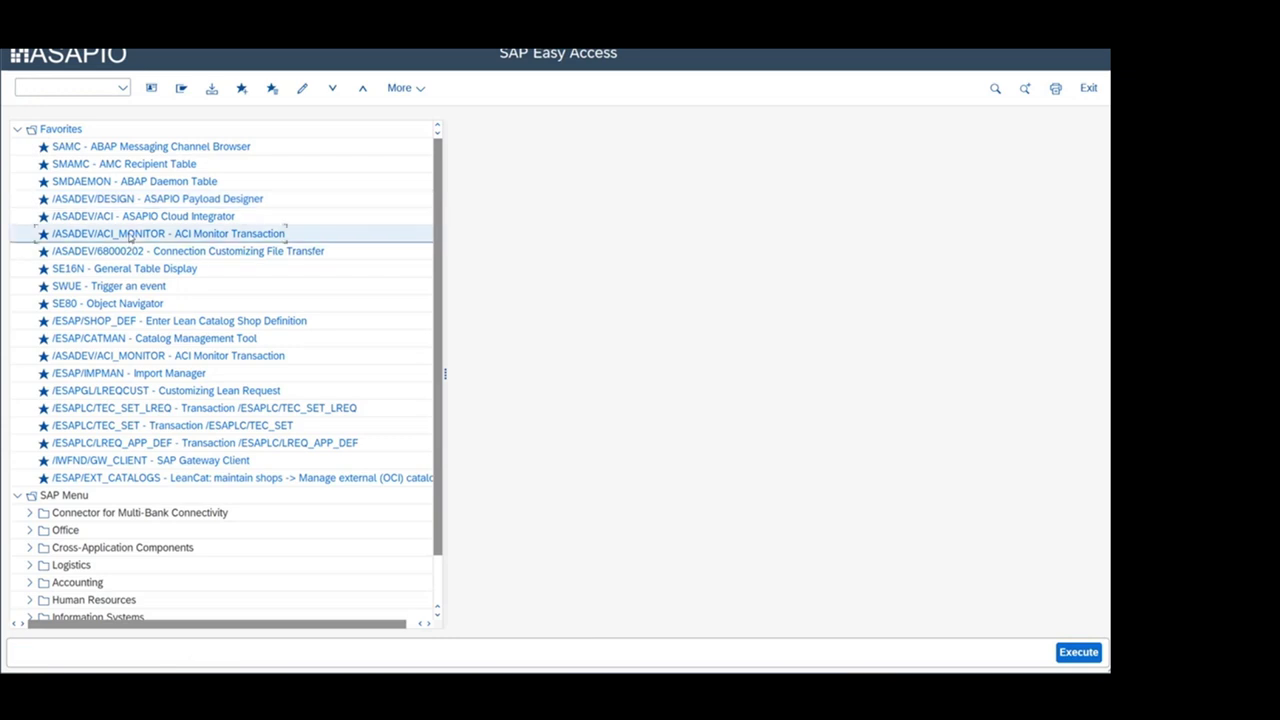
{"action": "left_click", "coordinate": [250, 180]}
{"action": "type", "text": "fa"}
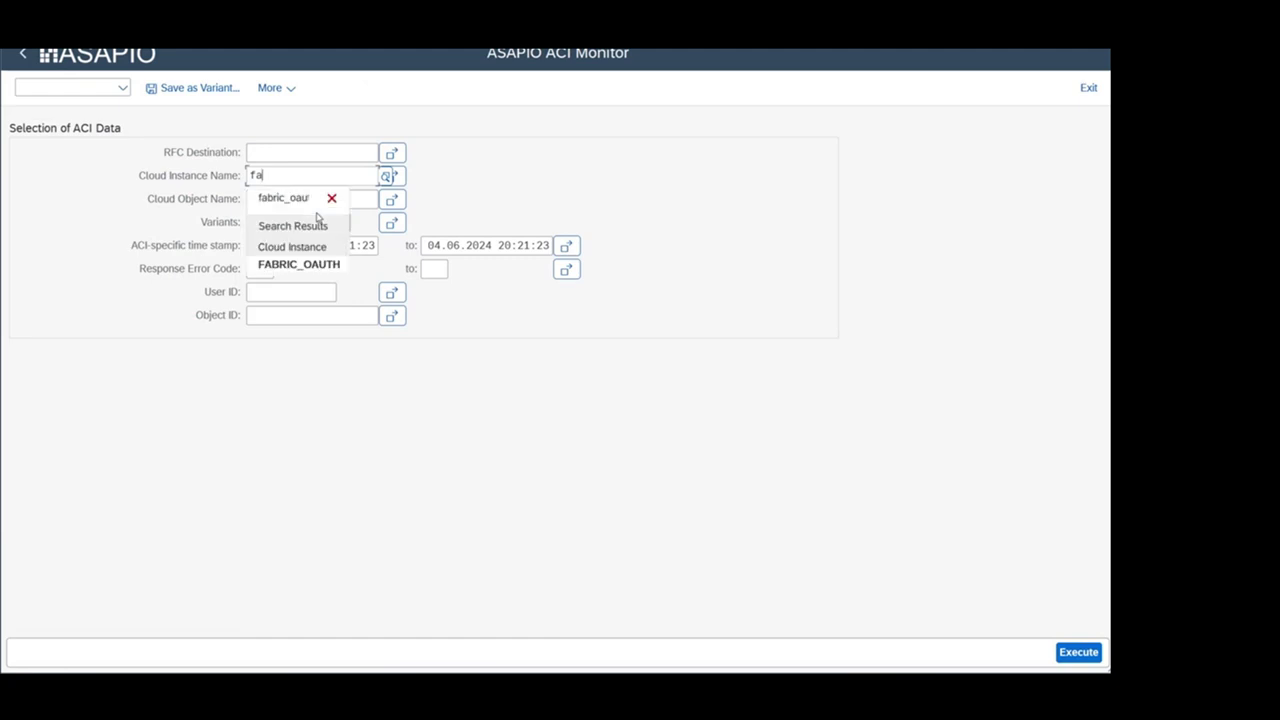
{"action": "left_click", "coordinate": [322, 264]}
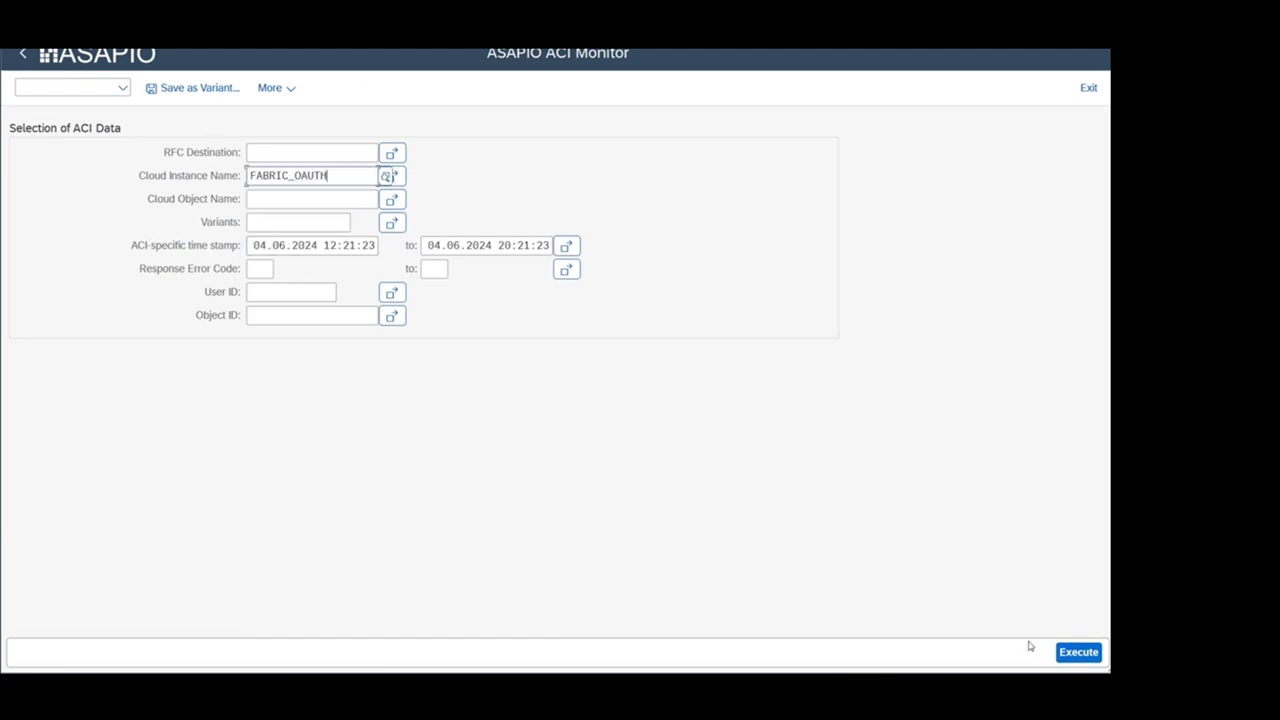
{"action": "left_click", "coordinate": [1080, 652]}
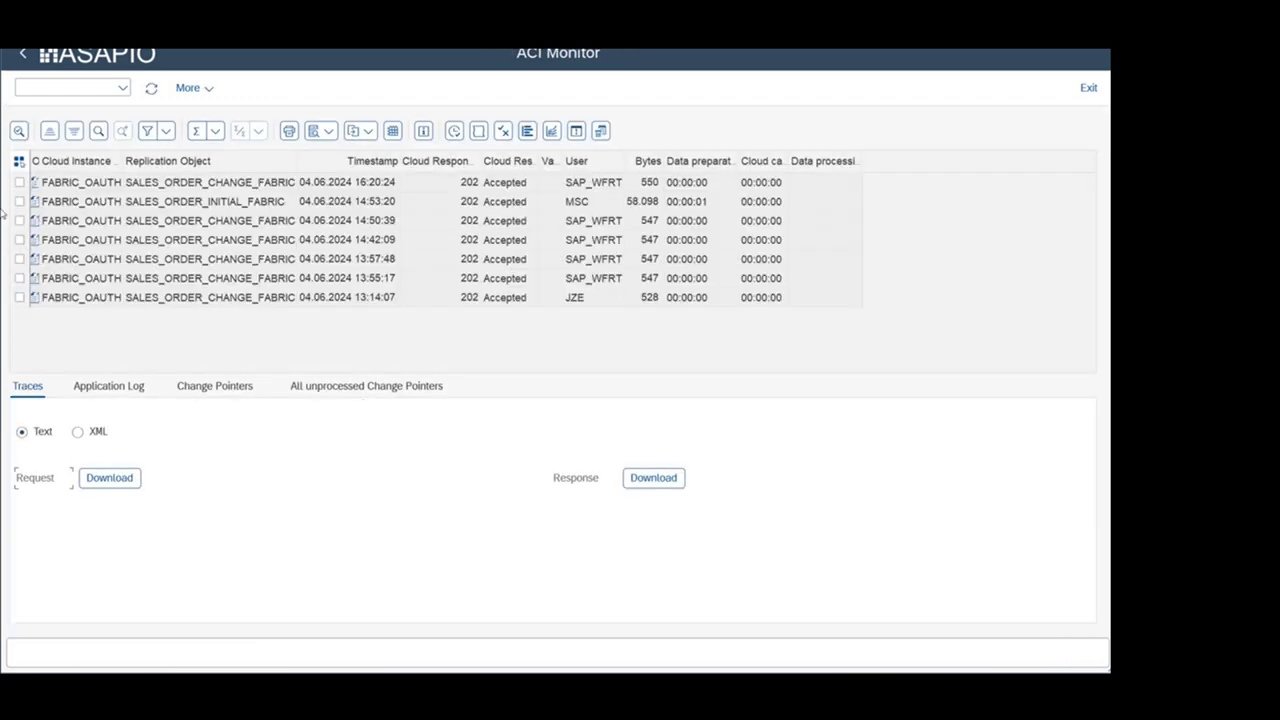
Select the 16:20:24 transfer to show its OAuth token request and HTTP/1.1 201 Created response.
{"action": "left_click", "coordinate": [285, 400]}
{"action": "left_click", "coordinate": [369, 186]}
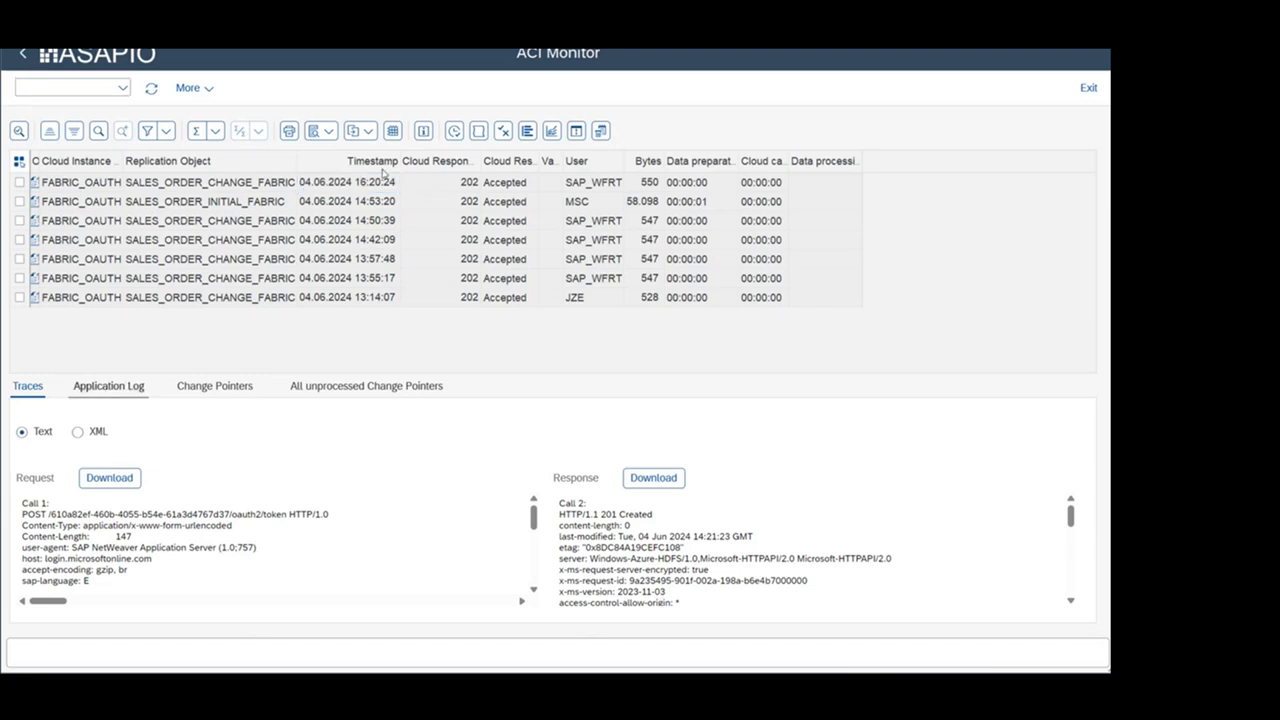
Show the 16:20:24 transfer's application log down to the upload-success and change-pointer messages.
{"action": "left_click", "coordinate": [342, 186]}
{"action": "left_click", "coordinate": [108, 385]}
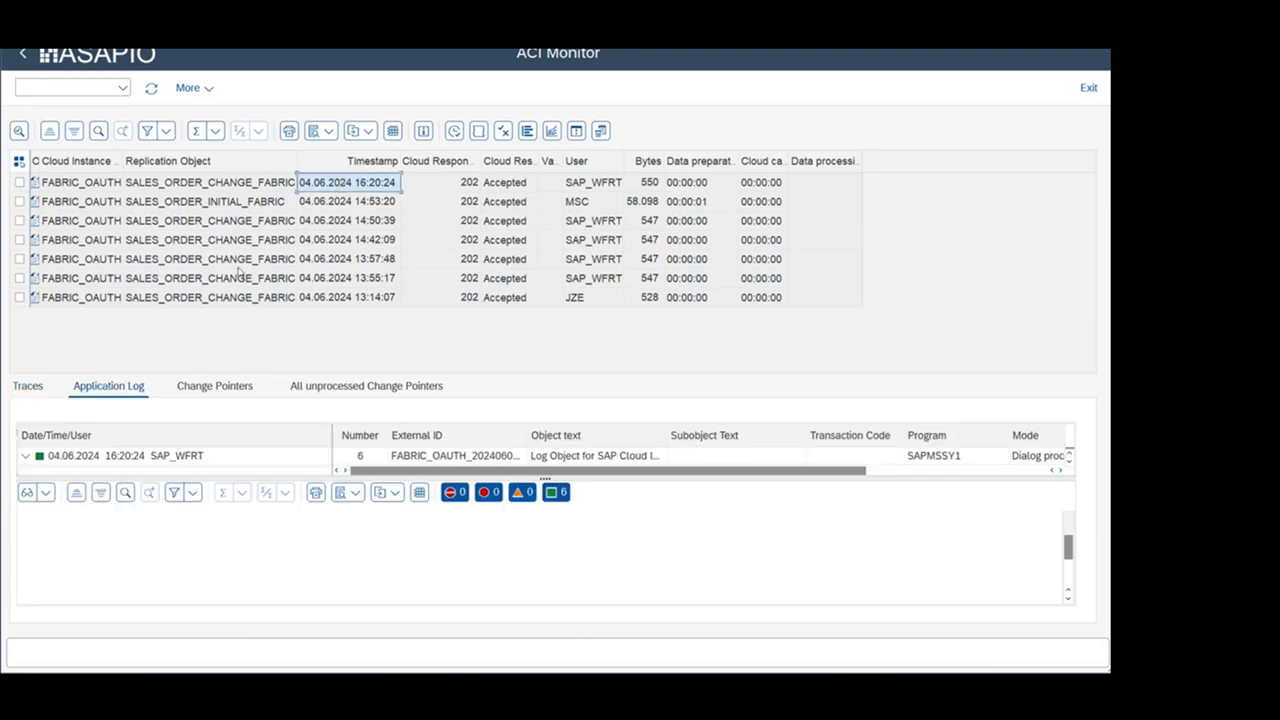
{"action": "scroll", "coordinate": [307, 583], "scroll_direction": "down", "scroll_amount": 2}
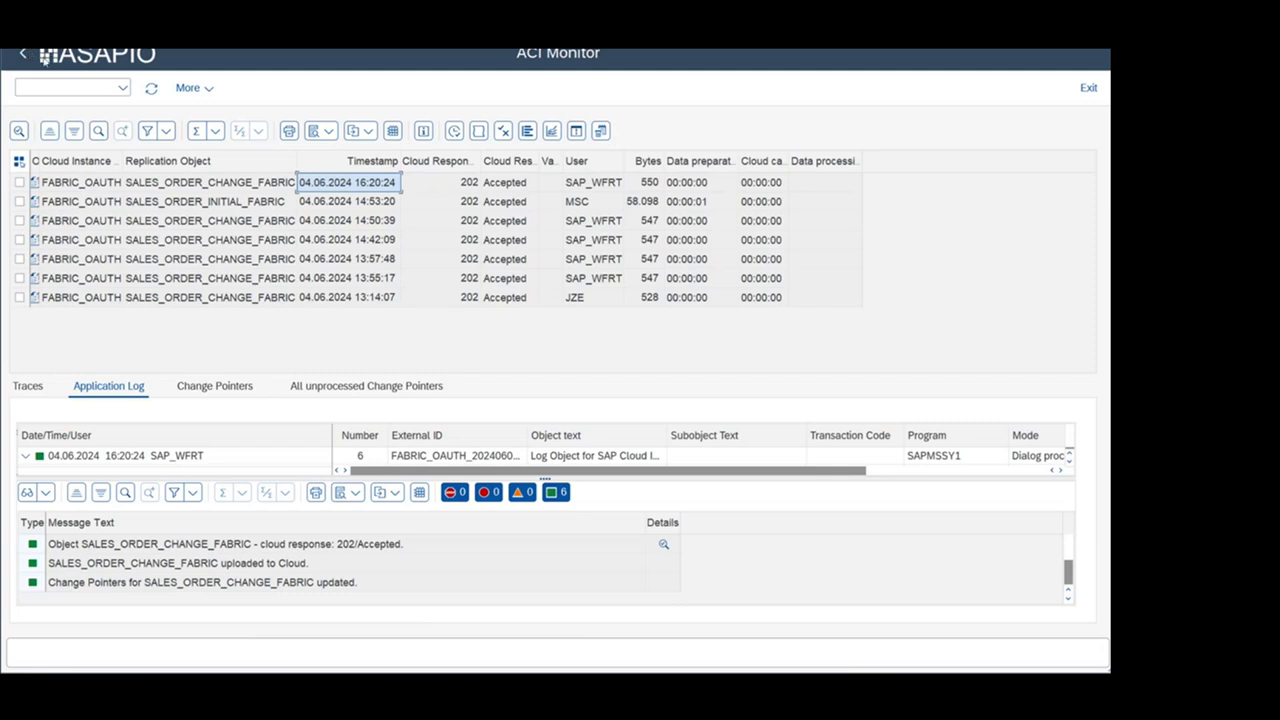
Reload the lakehouse's SalesOrder folder, now showing No content, and open the Sales Orders report.
{"action": "key", "text": "alt+Tab"}
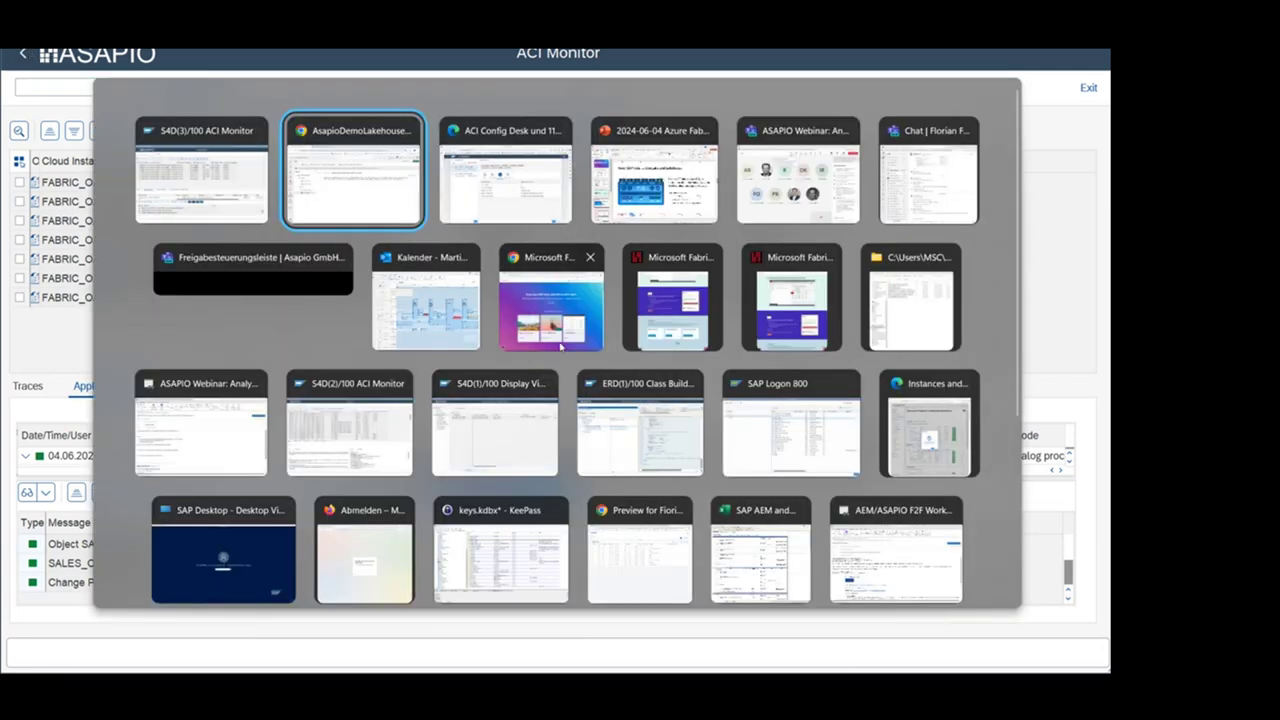
{"action": "key", "text": "alt+Tab"}
{"action": "key", "text": "alt+shift+Tab"}
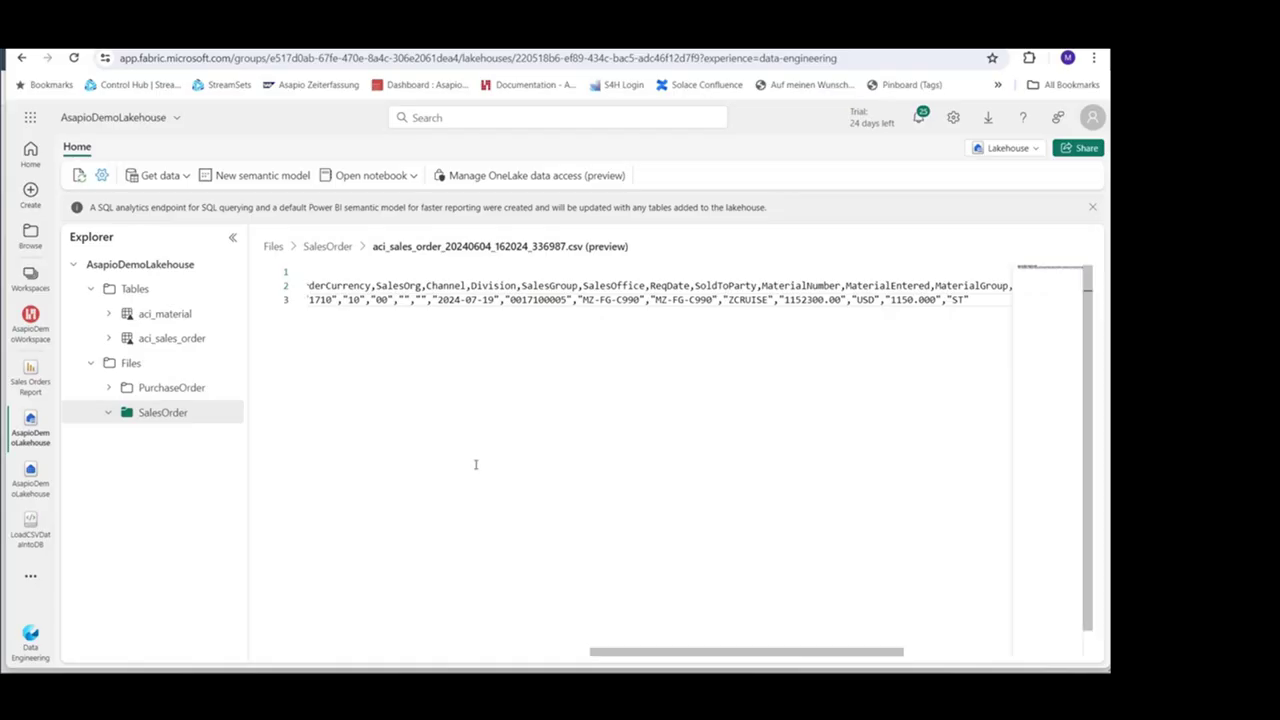
{"action": "left_click", "coordinate": [164, 413]}
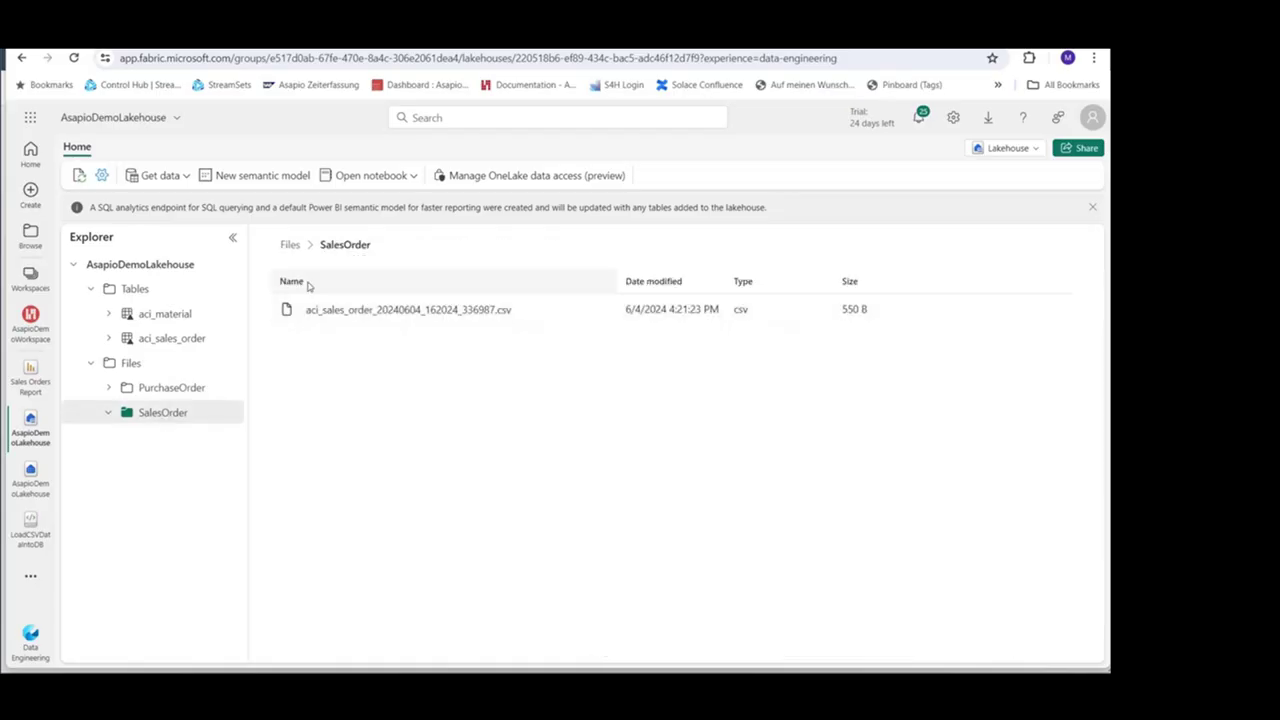
{"action": "left_click", "coordinate": [80, 177]}
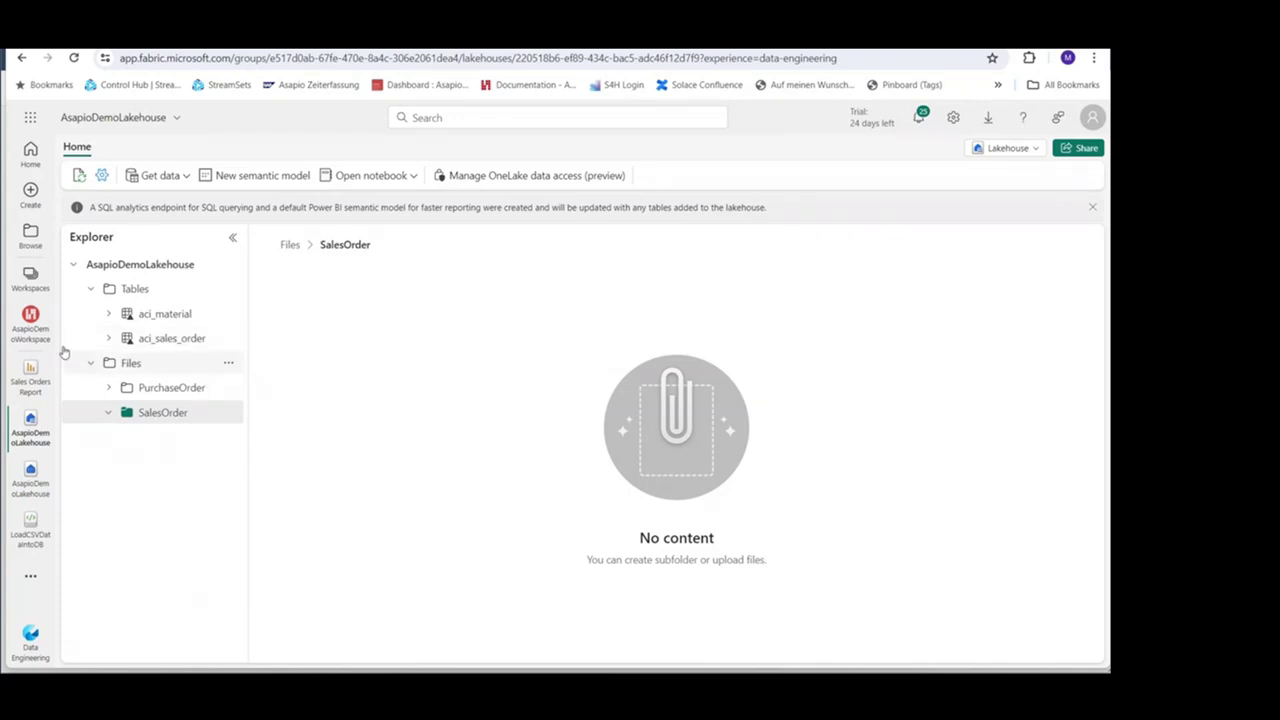
{"action": "left_click", "coordinate": [22, 384]}
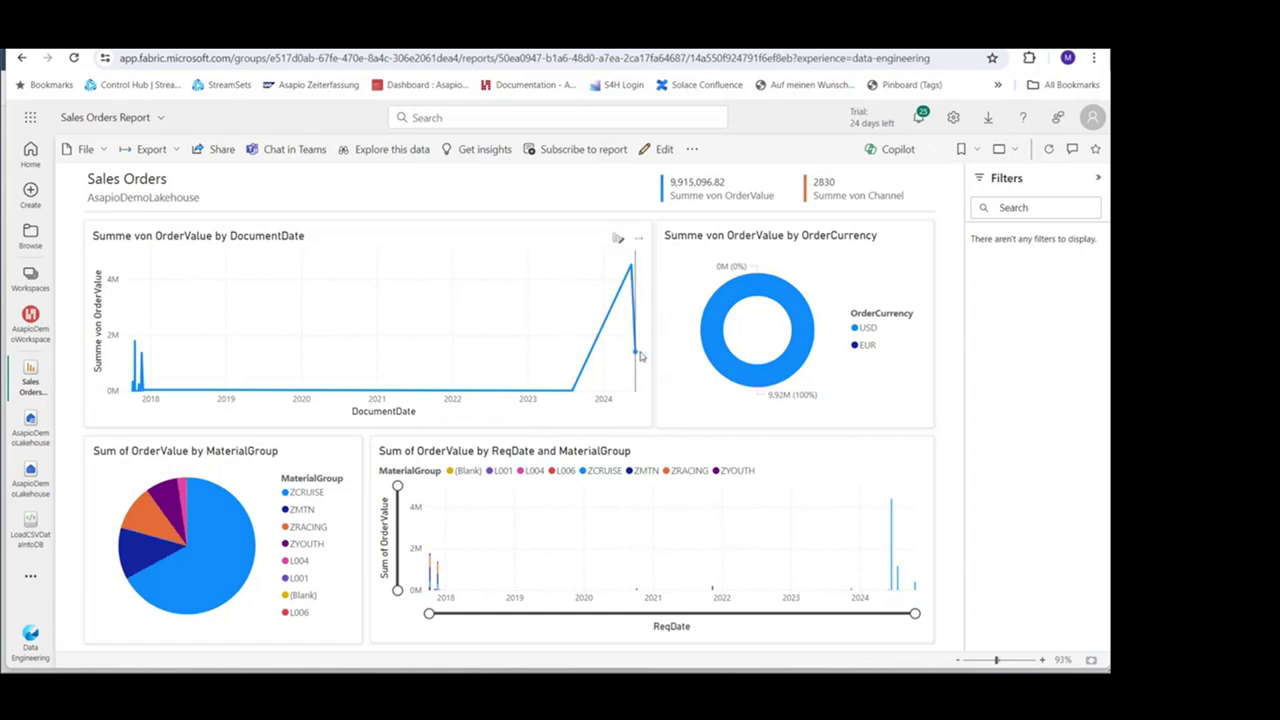
Inspect the report's 2024 OrderValue point on the line chart, then return to the ACI Monitor.
{"action": "mouse_move", "coordinate": [636, 354]}
{"action": "key", "text": "alt+Tab"}
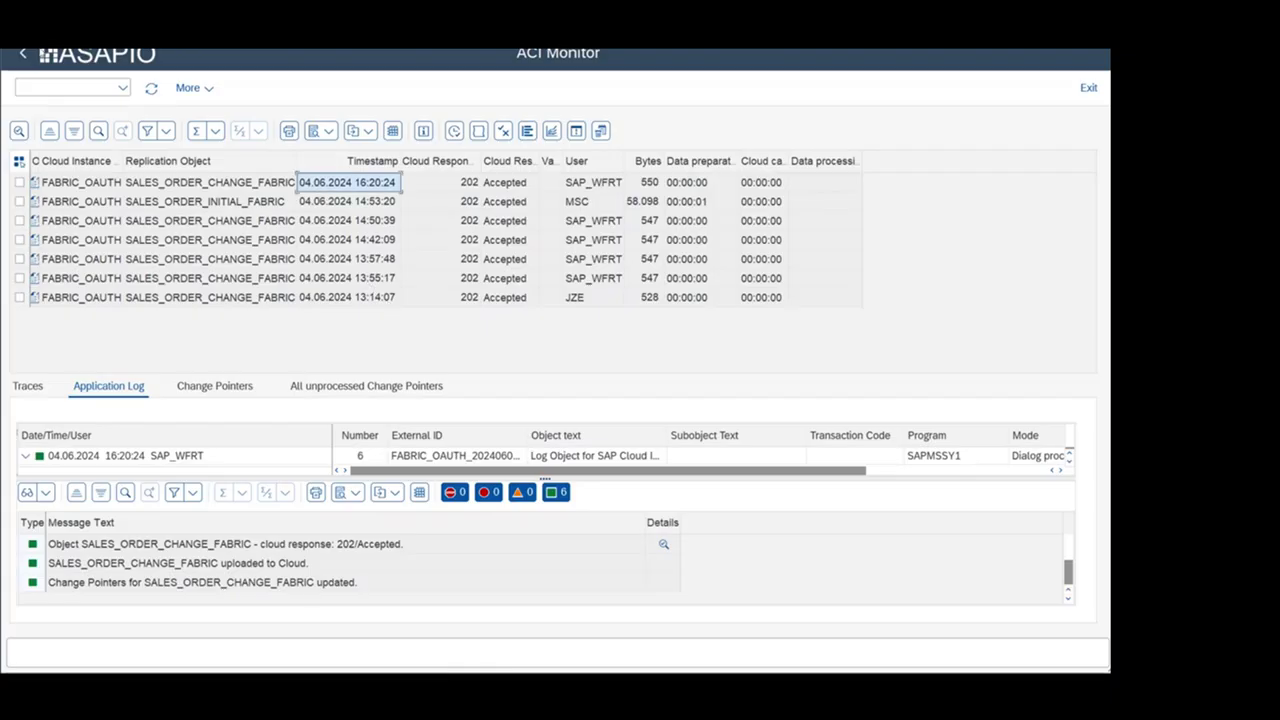
Go back twice from the ACI Monitor results to the SAP Easy Access menu.
{"action": "left_click", "coordinate": [24, 55]}
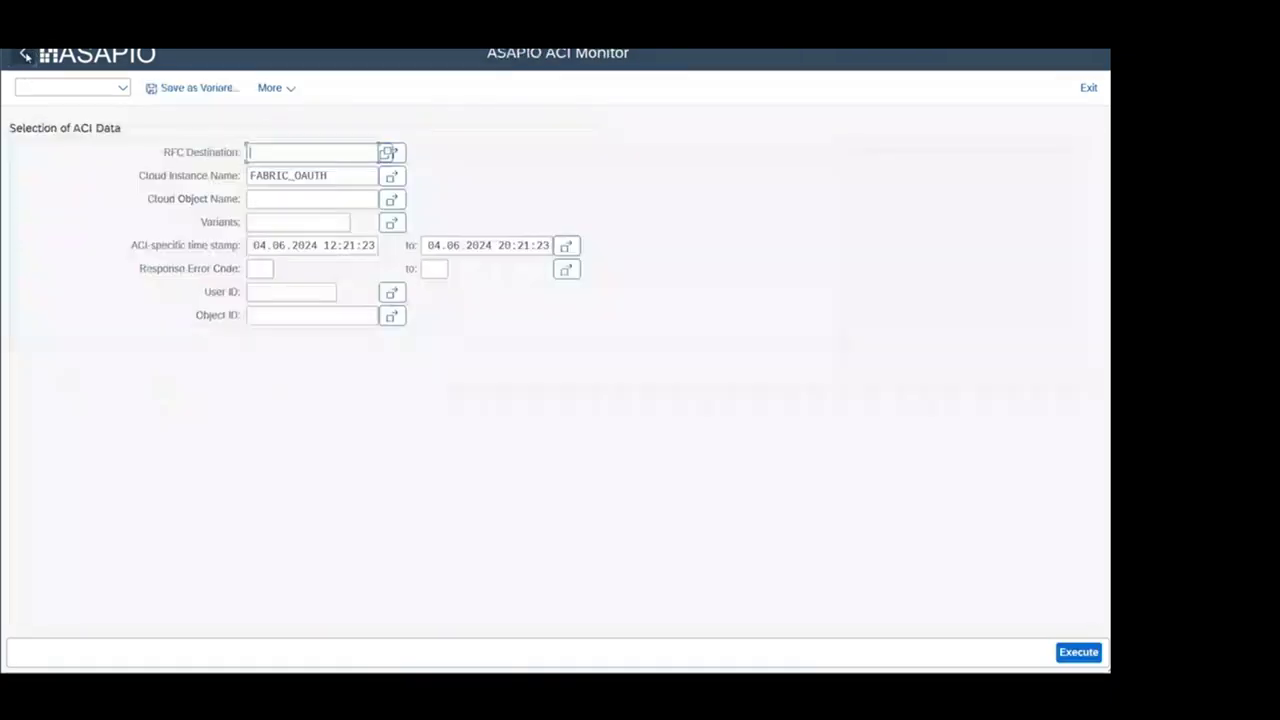
{"action": "left_click", "coordinate": [24, 55]}
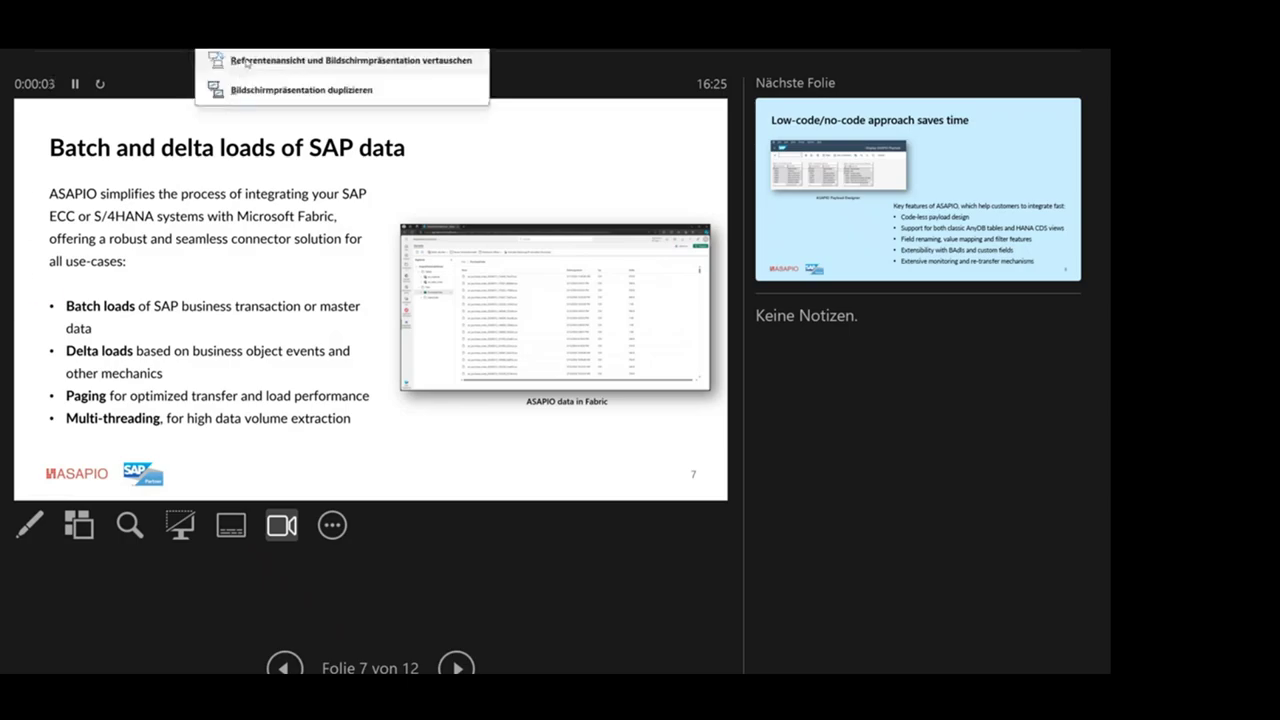
Swap Presenter View and Slide Show so slide 7, 'Batch and delta loads of SAP data', fills the screen.
{"action": "left_click", "coordinate": [245, 78]}
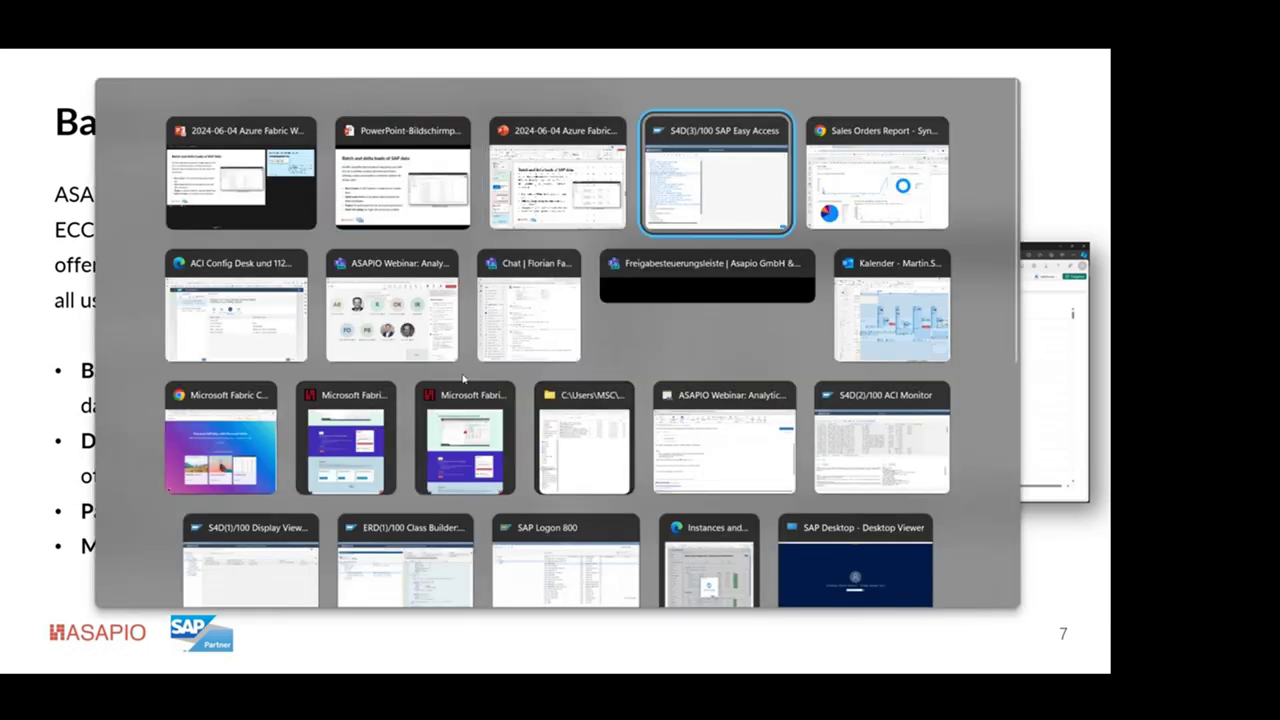
{"action": "key", "text": "Tab"}
In ACI Config Desk, review SALES_ORDER_INITIAL_FABRIC's set-up and header attributes: pack size 5000, table VBAK.
{"action": "left_click", "coordinate": [245, 335]}
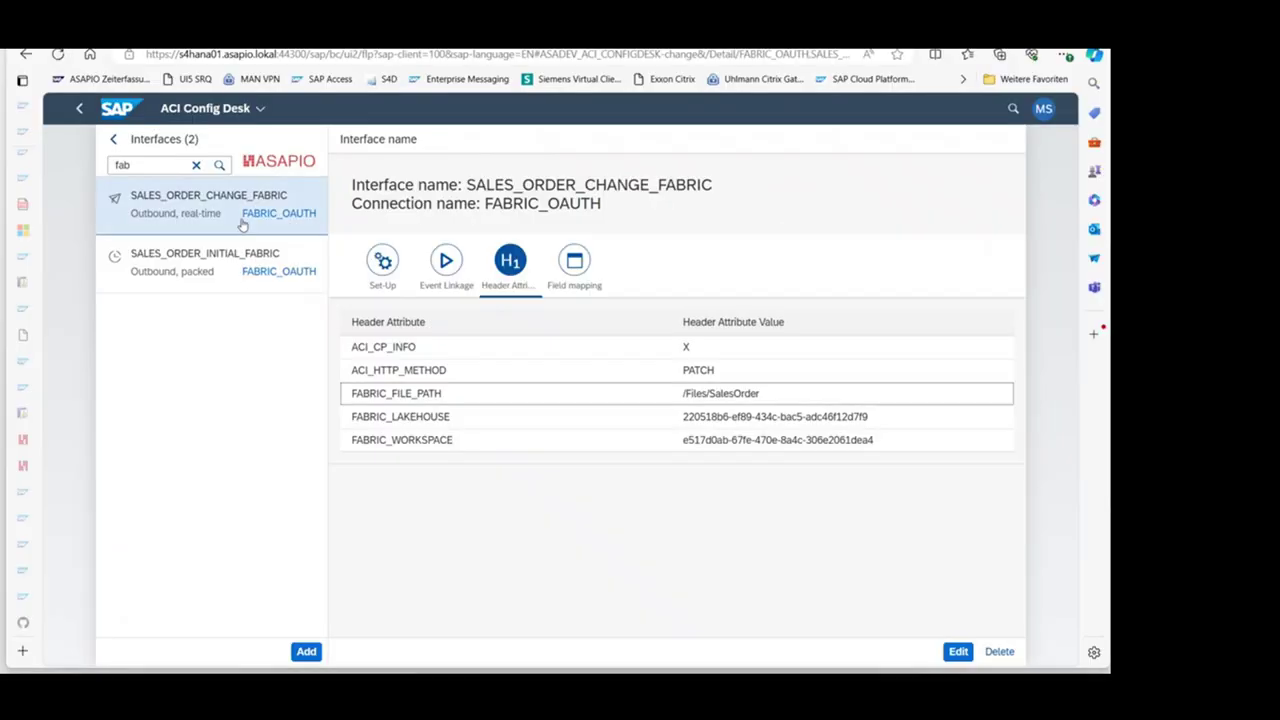
{"action": "left_click", "coordinate": [197, 268]}
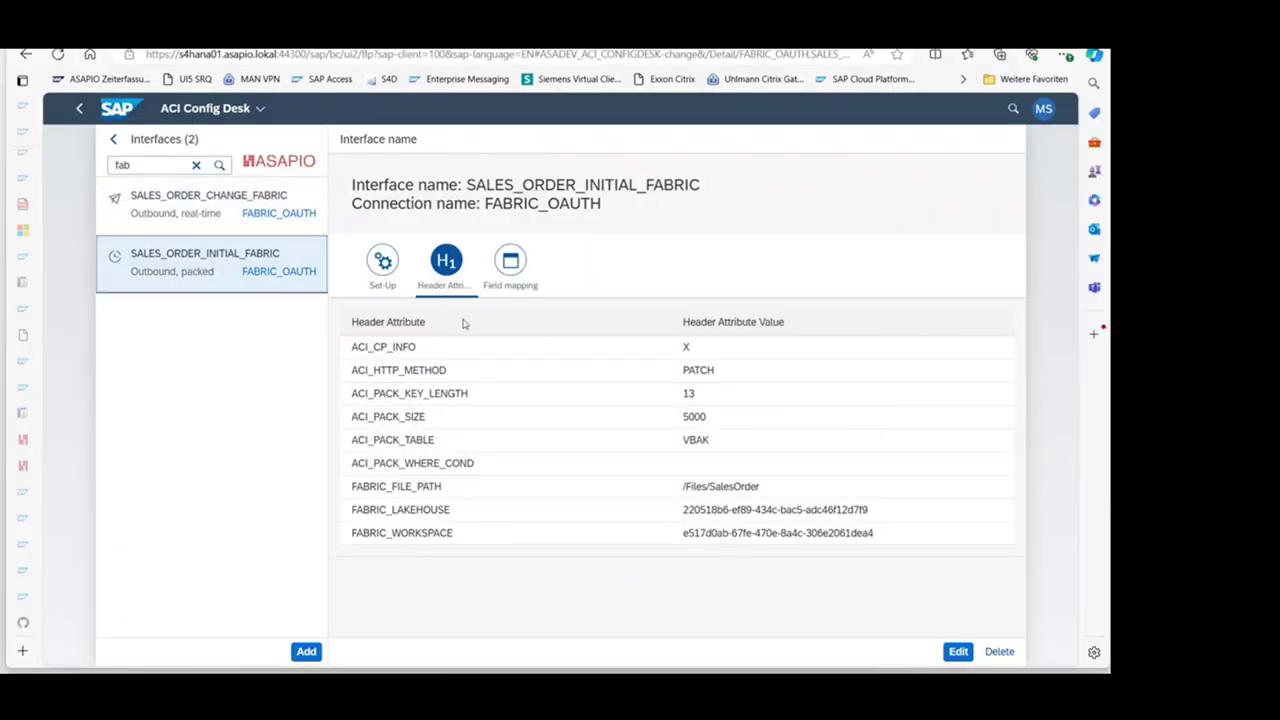
{"action": "left_click", "coordinate": [382, 262]}
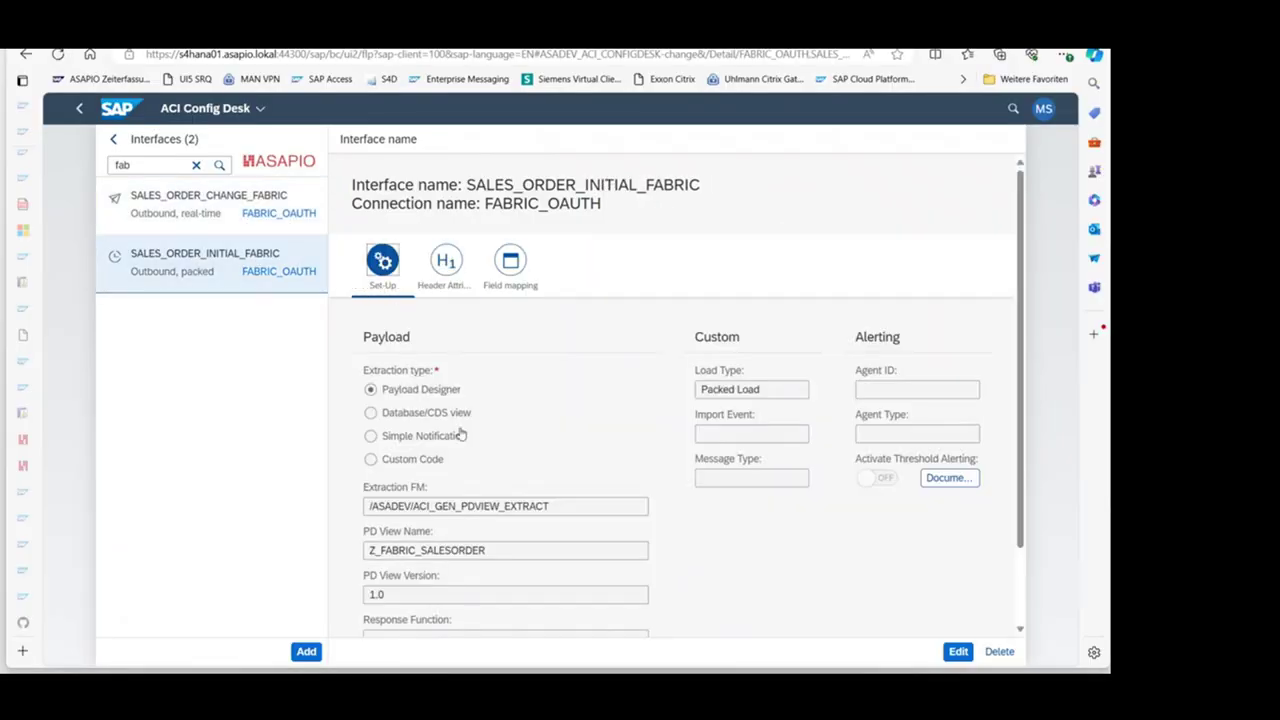
{"action": "scroll", "coordinate": [603, 302], "scroll_direction": "down", "scroll_amount": 2}
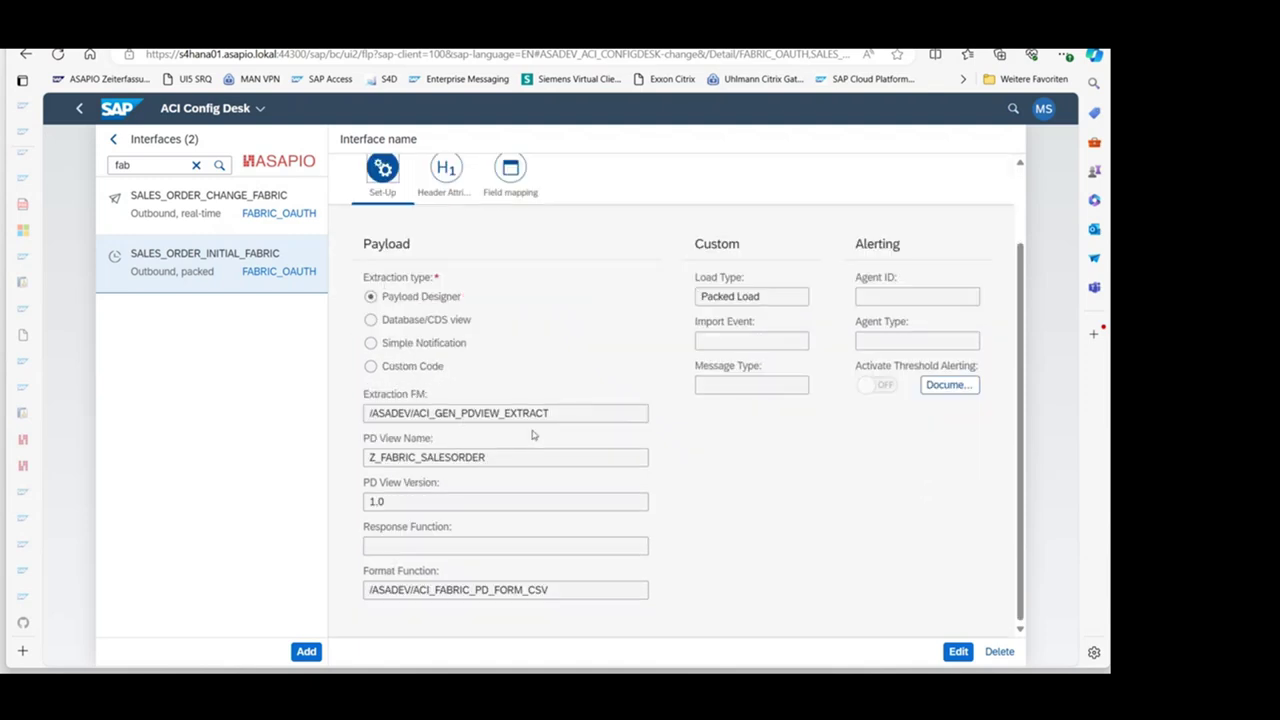
{"action": "scroll", "coordinate": [548, 392], "scroll_direction": "up", "scroll_amount": 2}
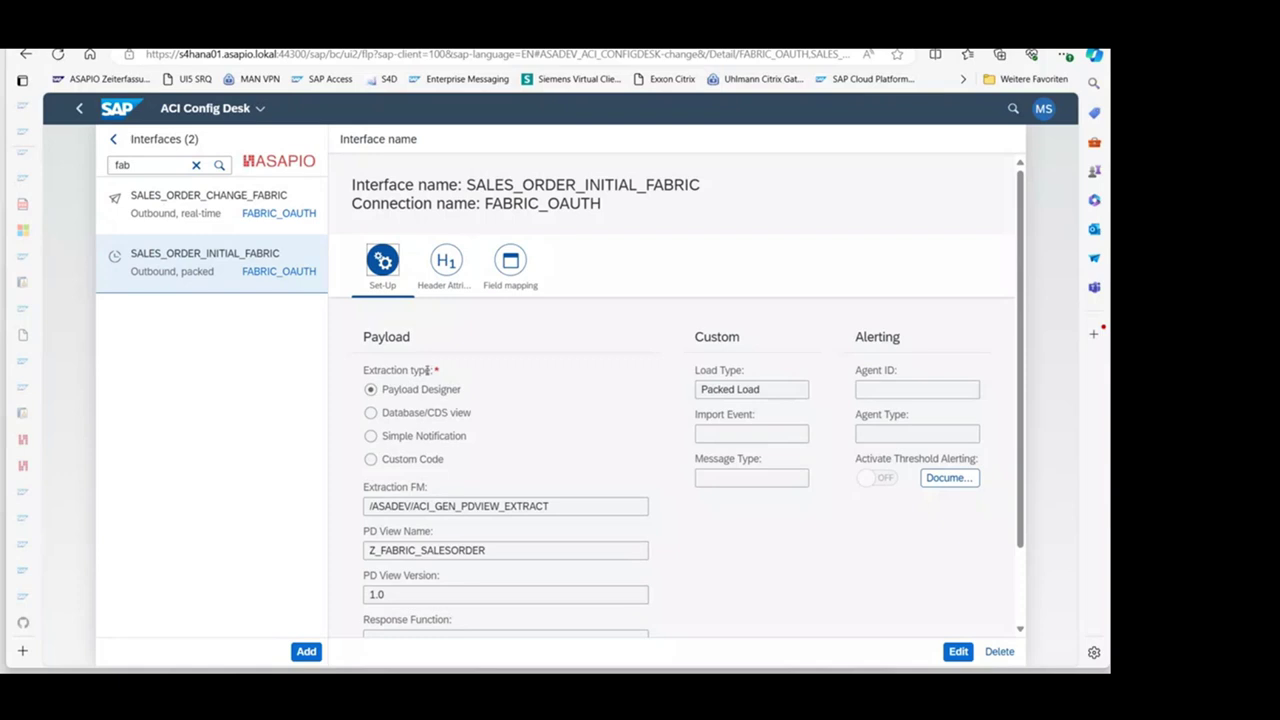
{"action": "left_click", "coordinate": [446, 262]}
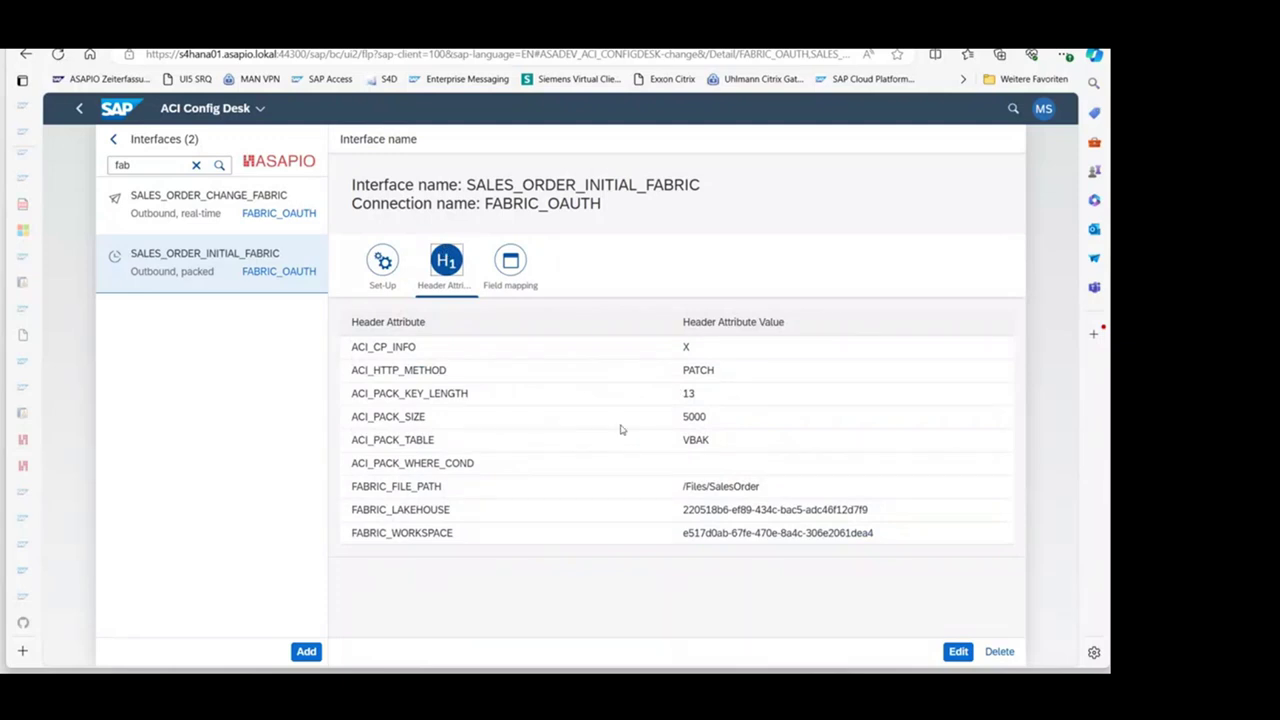
{"action": "left_click_drag", "start_coordinate": [751, 420], "coordinate": [566, 415]}
{"action": "left_click", "coordinate": [722, 208]}
{"action": "left_click_drag", "start_coordinate": [715, 420], "coordinate": [649, 428]}
Clear the highlight on the pack size value in the SALES_ORDER_INITIAL_FABRIC configuration.
{"action": "left_click", "coordinate": [905, 423]}
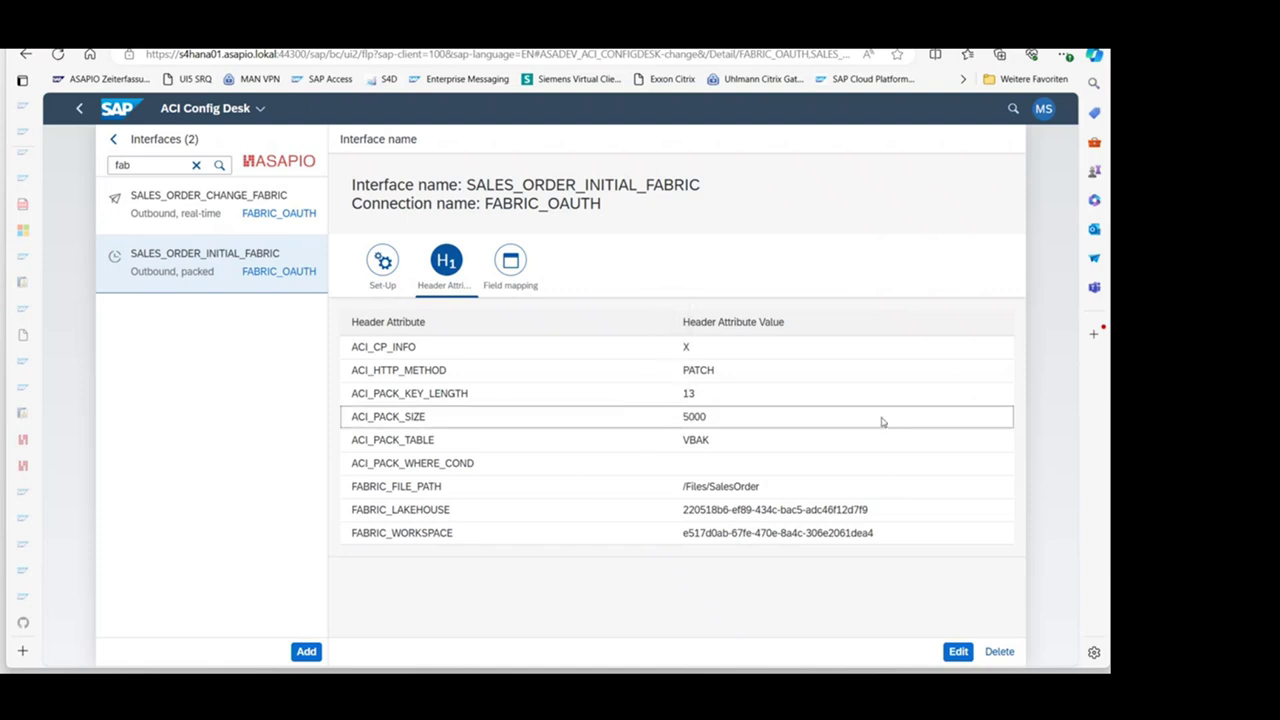